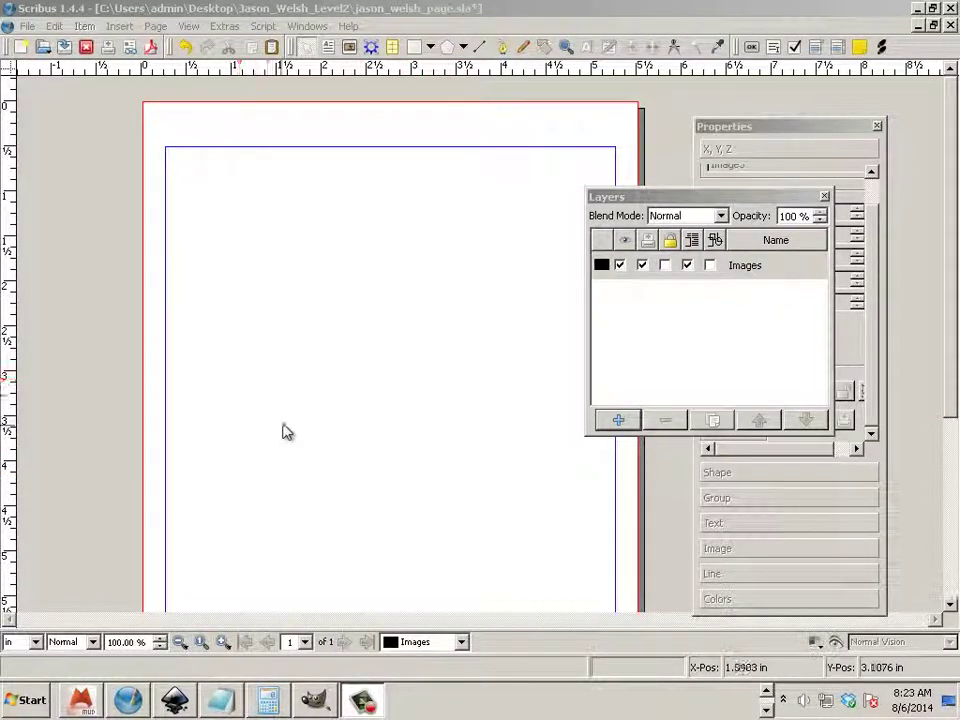
# Step: Activate the Scribus window showing the blank jason_welsh_page.sla page
pyautogui.click(344, 405)
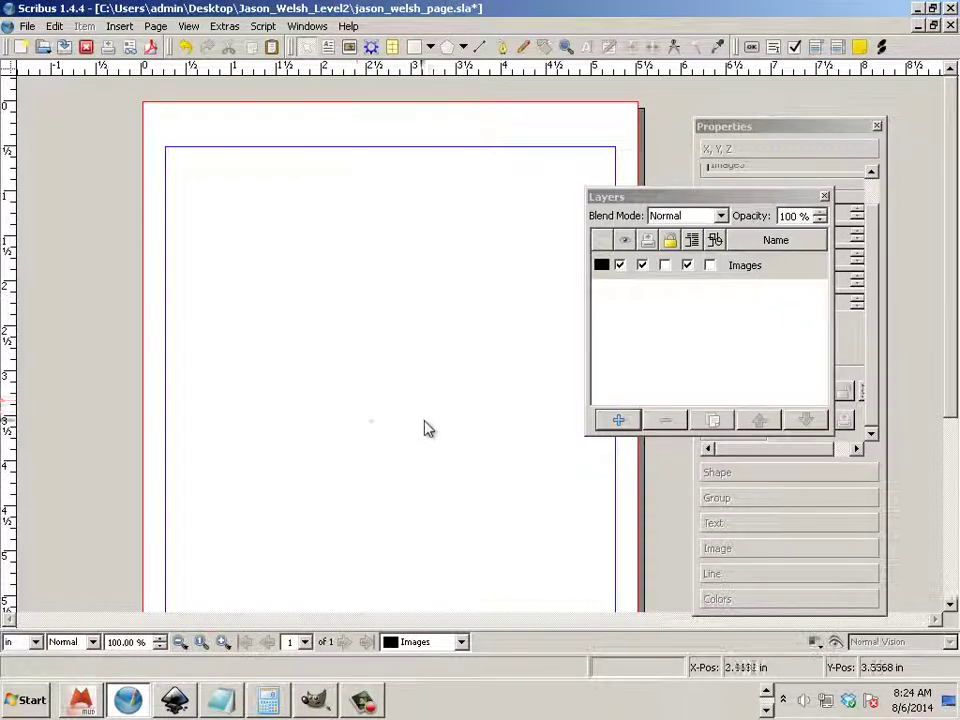
# Step: Draw an image frame across the upper middle of the page and bring up its context menu
pyautogui.click(119, 26)
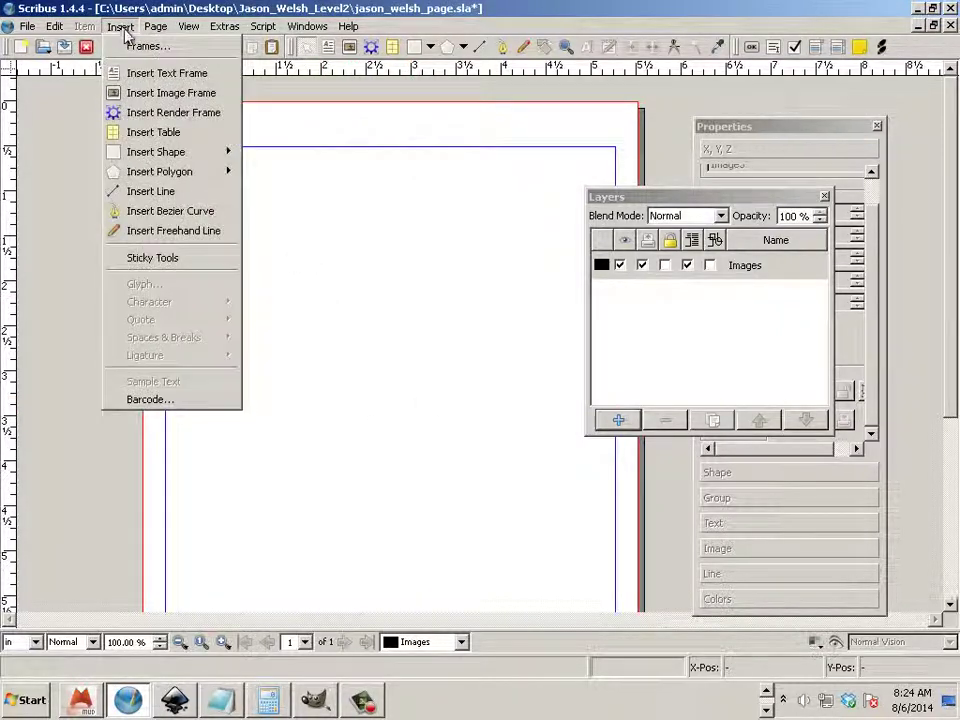
pyautogui.click(160, 104)
pyautogui.moveTo(294, 203); pyautogui.dragTo(600, 462)
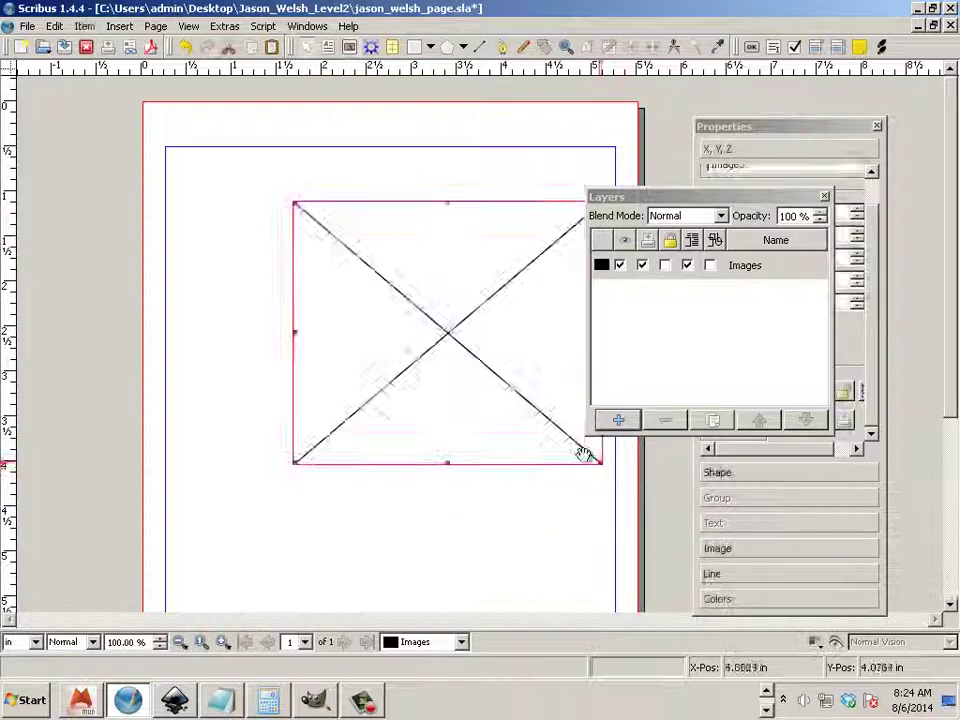
pyautogui.rightClick(446, 330)
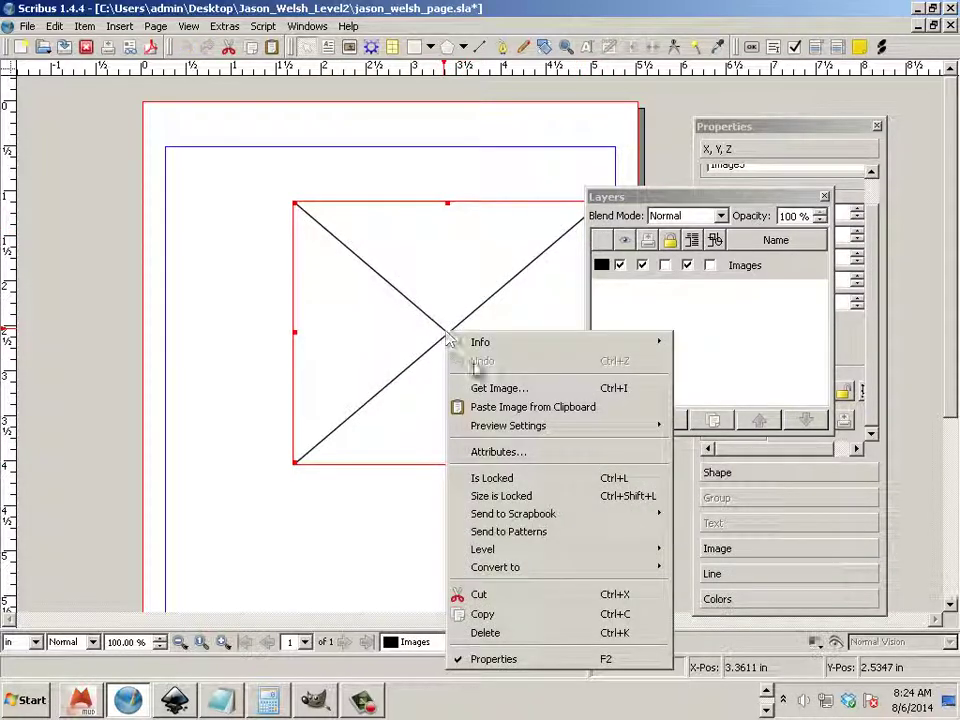
# Step: Choose Get Image, browse to Desktop > level 2 art, list All Files, and select frog.svg
pyautogui.click(499, 388)
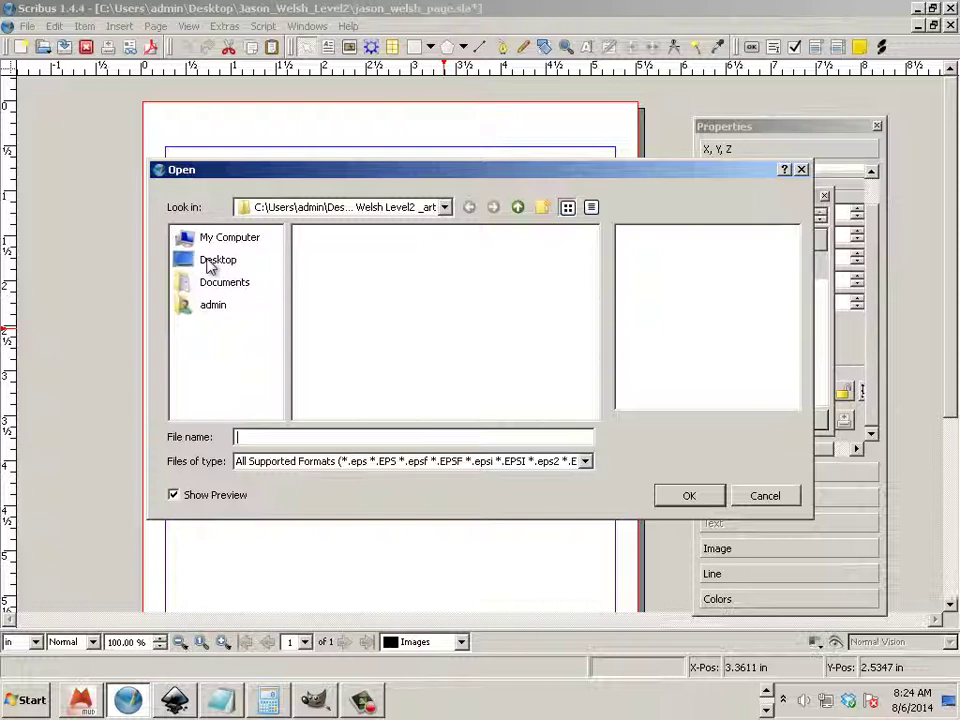
pyautogui.click(210, 262)
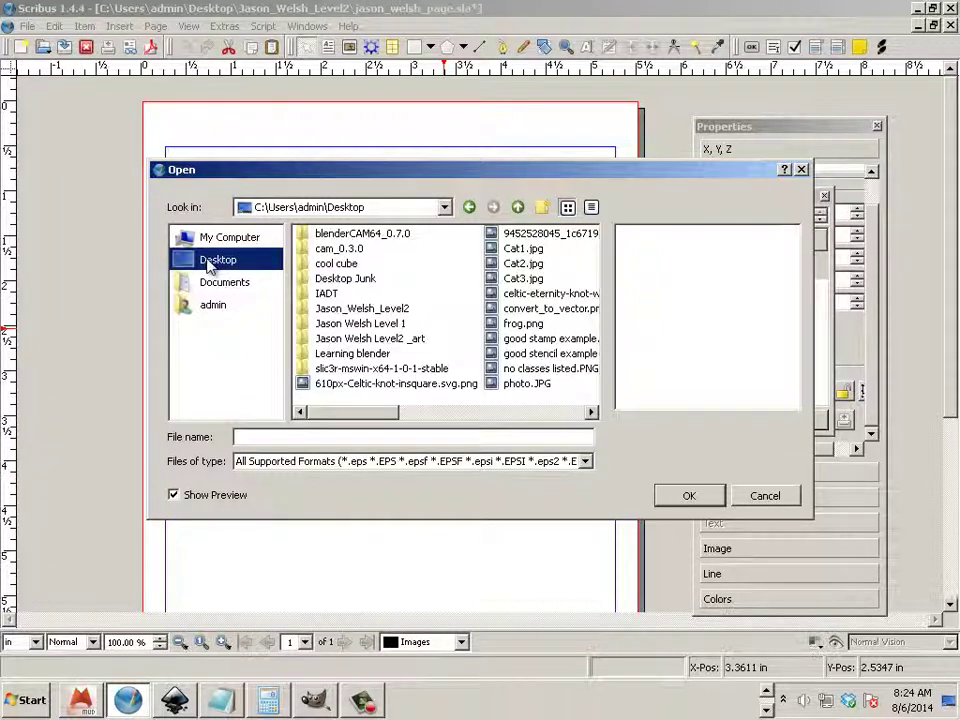
pyautogui.doubleClick(405, 338)
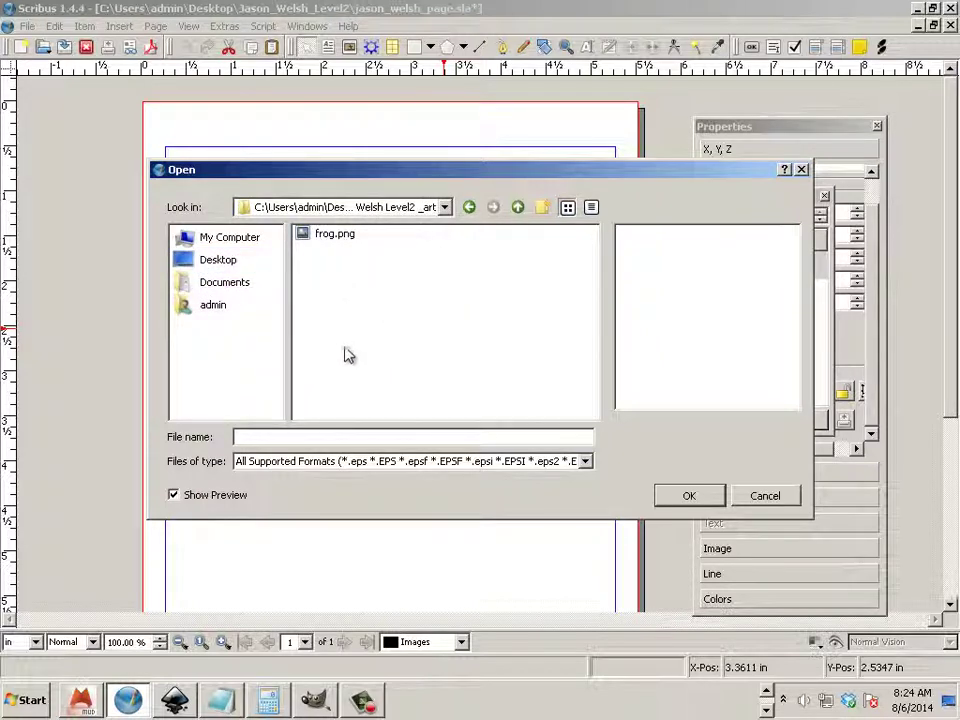
pyautogui.click(584, 461)
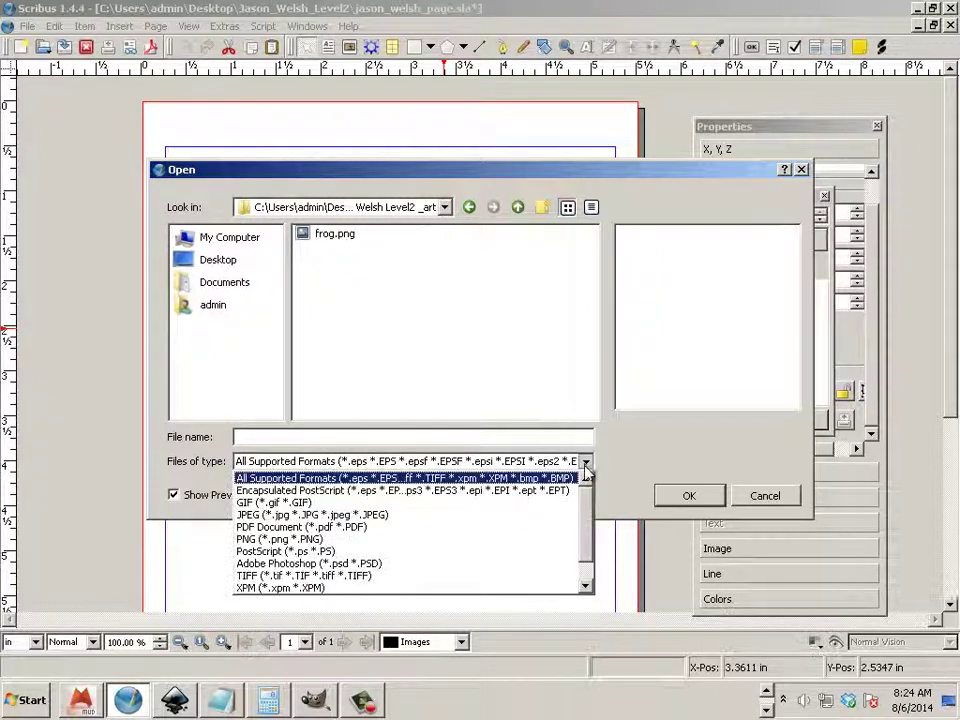
pyautogui.scroll(-1, 553, 531)
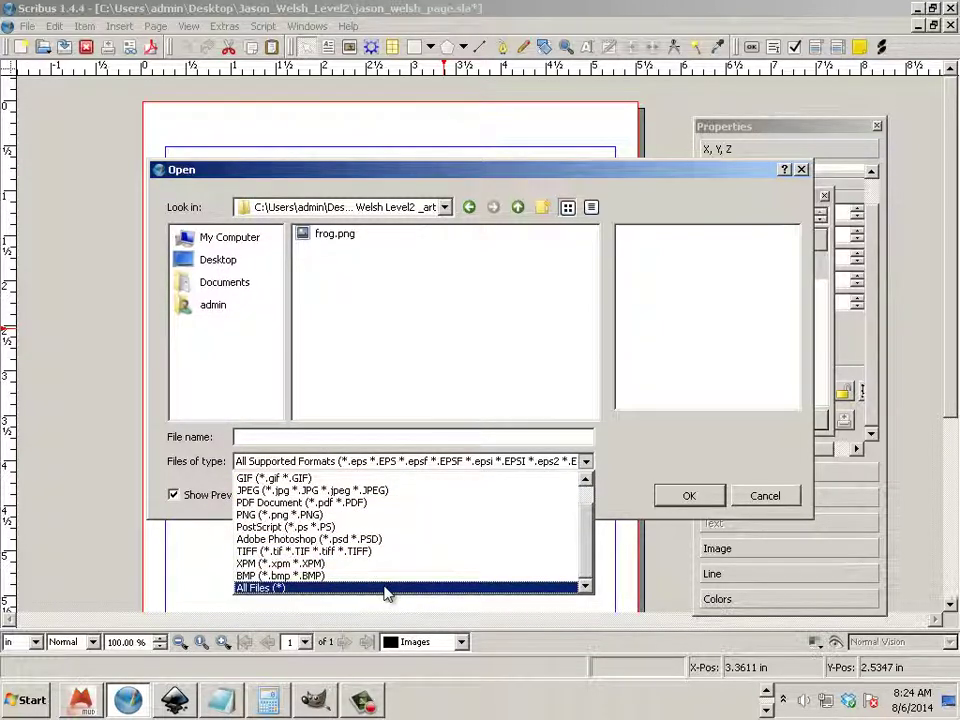
pyautogui.click(388, 587)
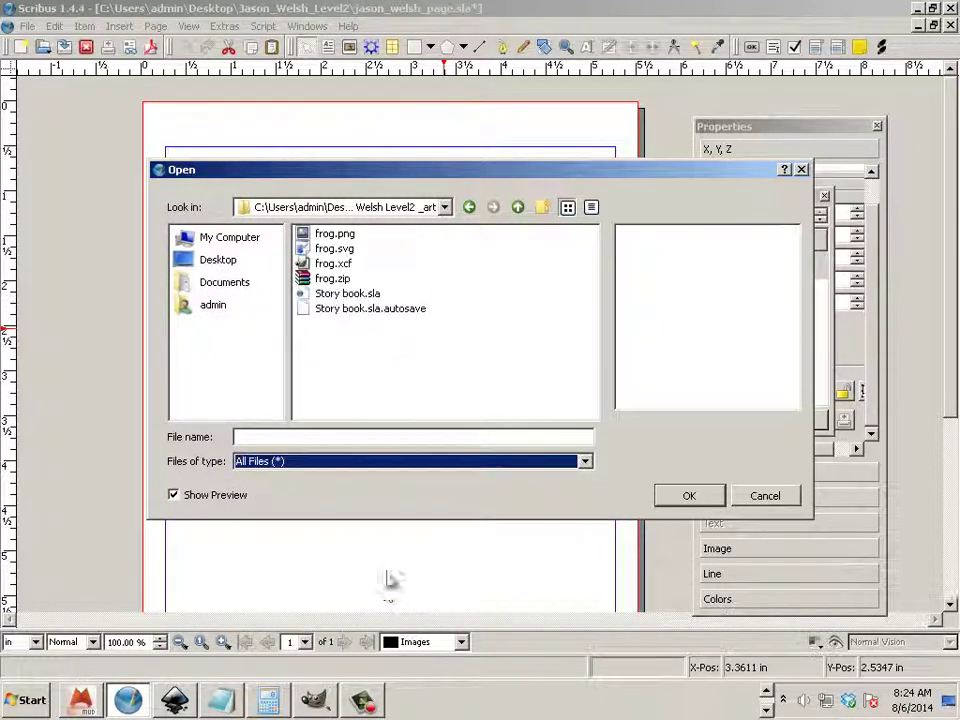
pyautogui.click(341, 250)
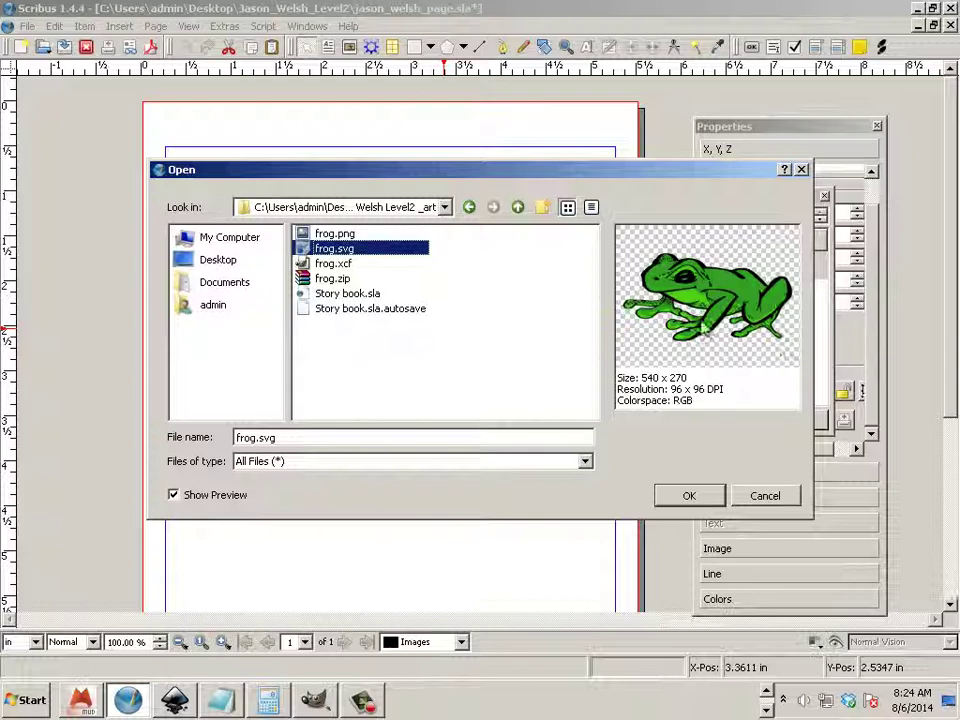
pyautogui.click(445, 208)
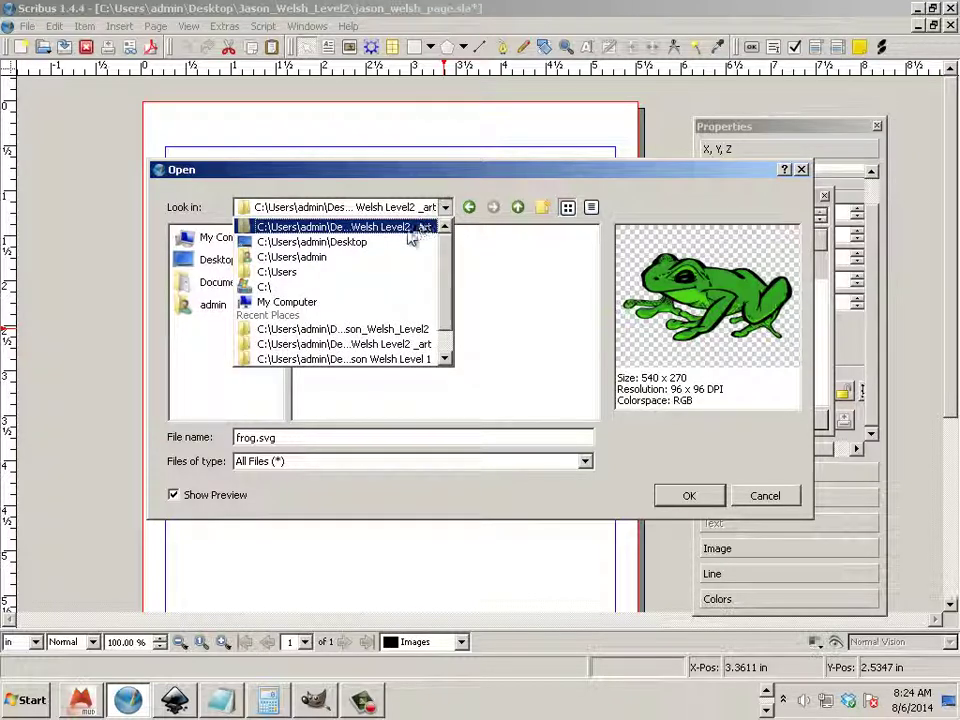
pyautogui.click(404, 242)
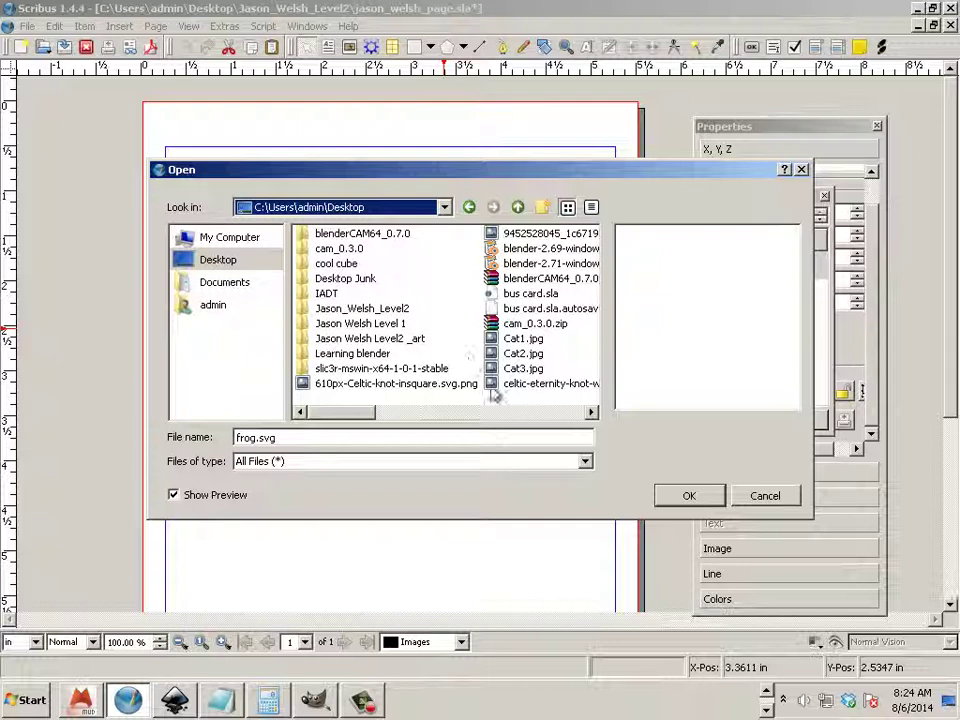
pyautogui.moveTo(356, 417); pyautogui.dragTo(463, 431)
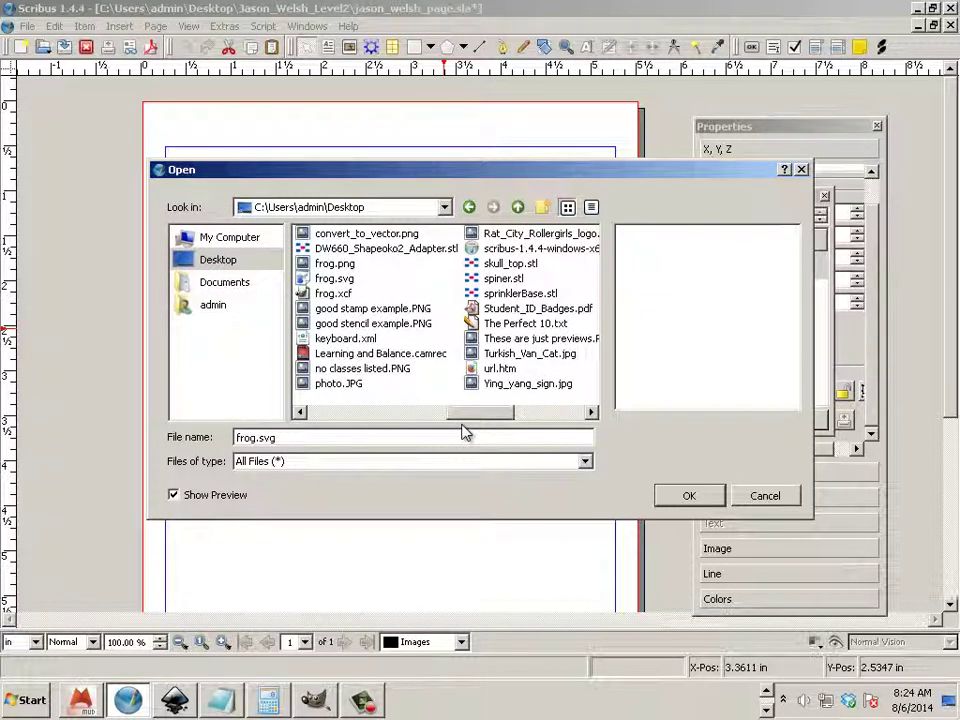
pyautogui.moveTo(520, 424); pyautogui.dragTo(309, 406)
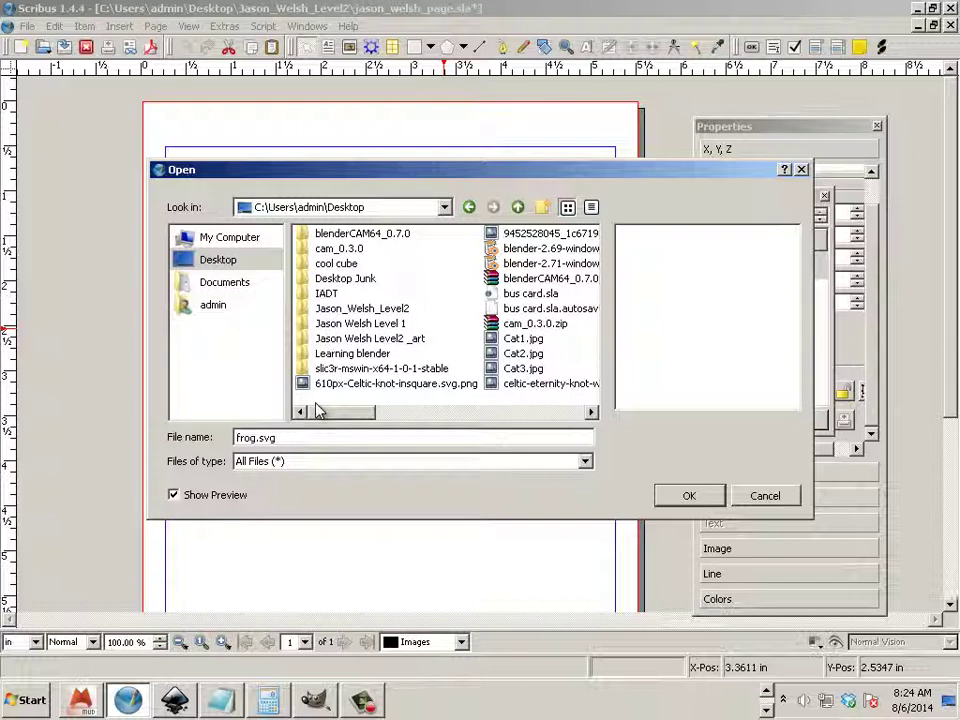
pyautogui.doubleClick(353, 324)
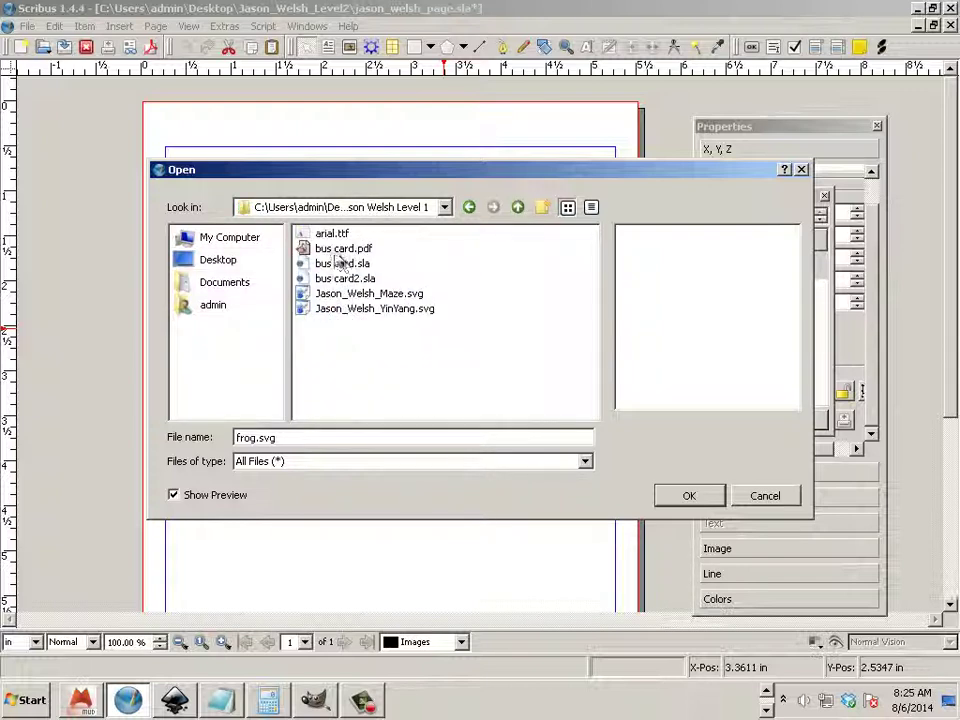
pyautogui.click(344, 296)
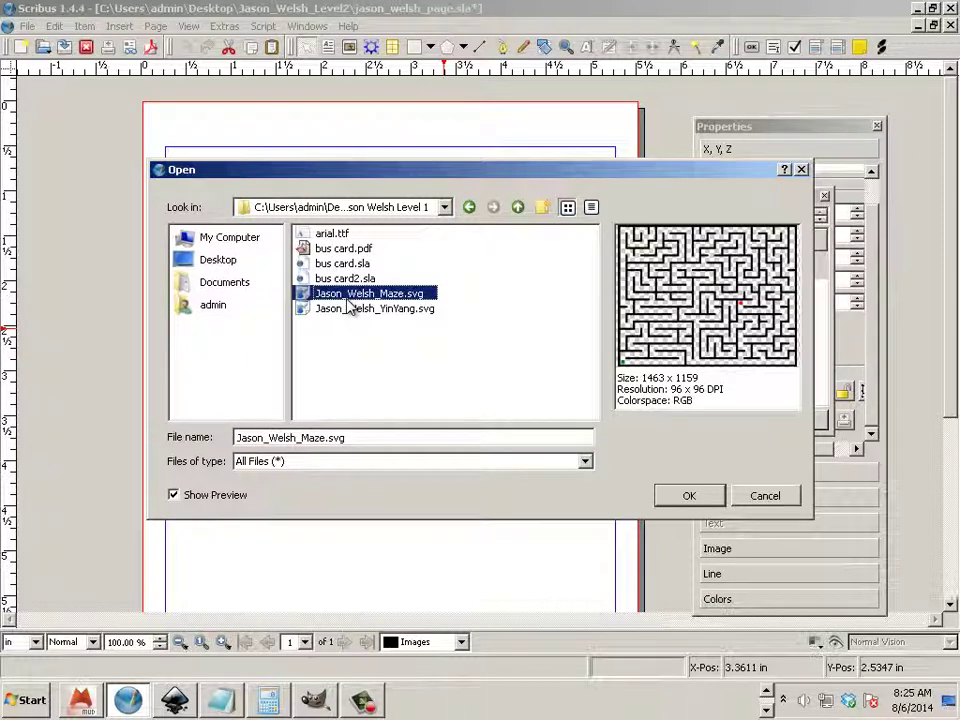
pyautogui.click(347, 310)
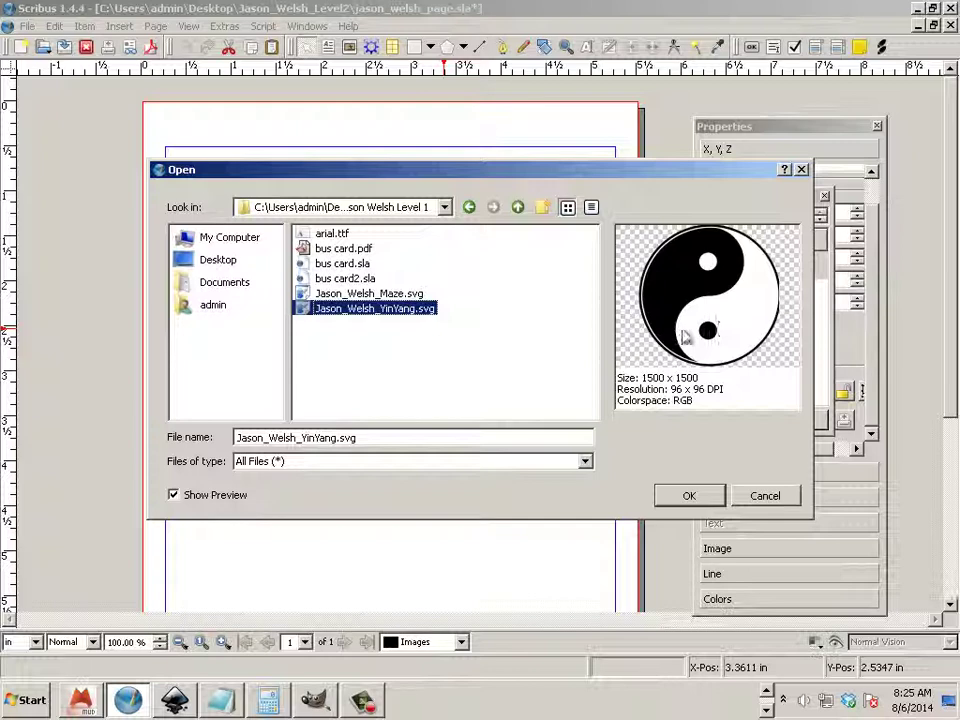
pyautogui.click(444, 207)
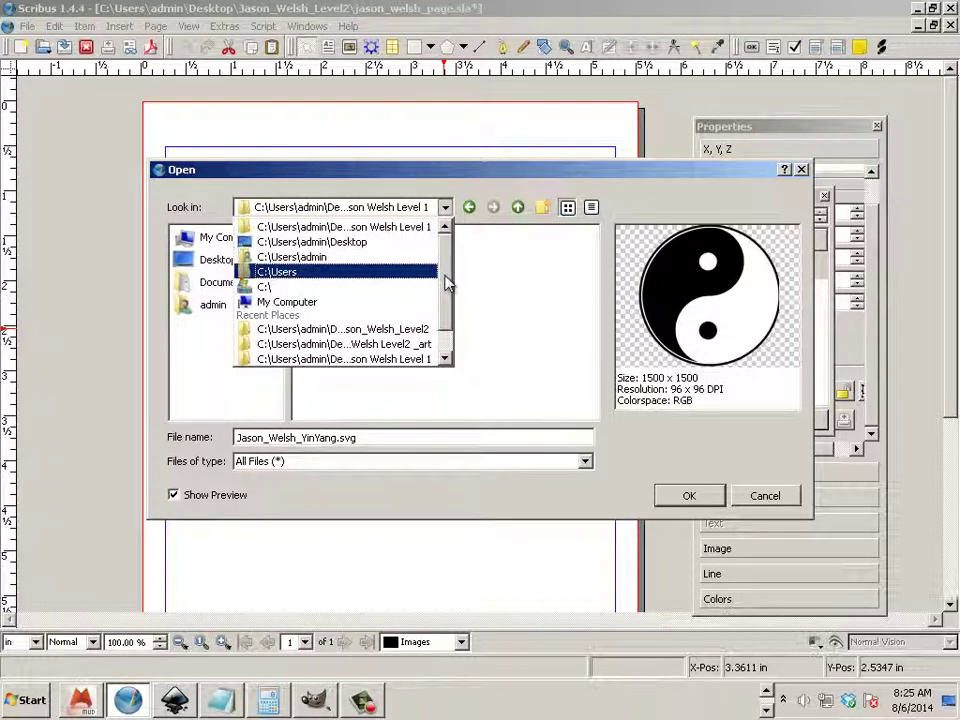
pyautogui.click(340, 344)
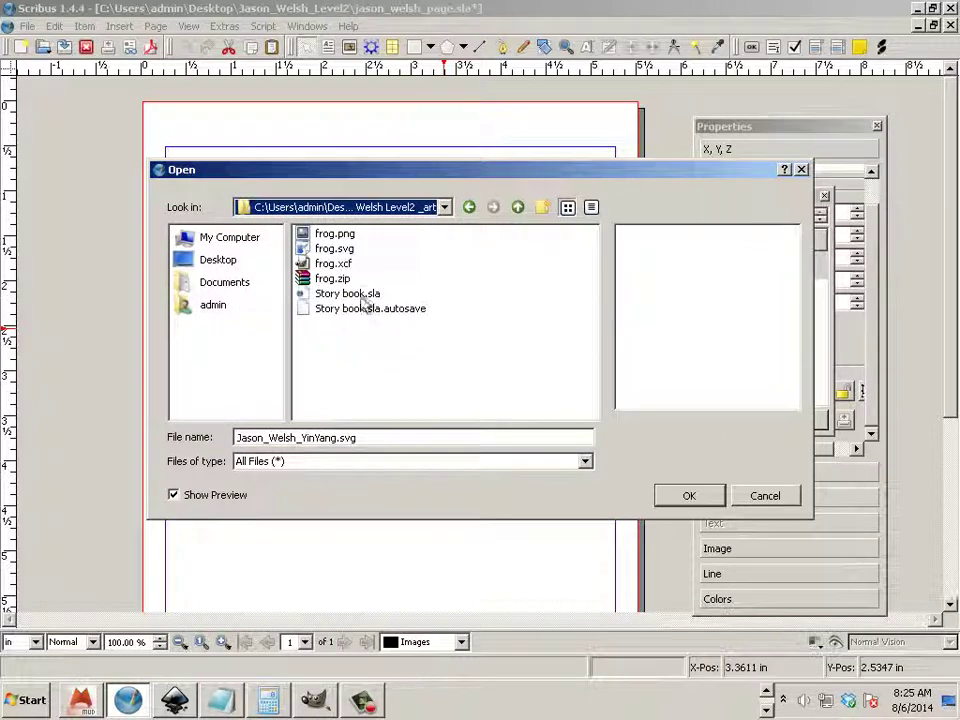
# Step: Load frog.svg into the frame, then move the frame left and shrink it from its corner
pyautogui.click(340, 249)
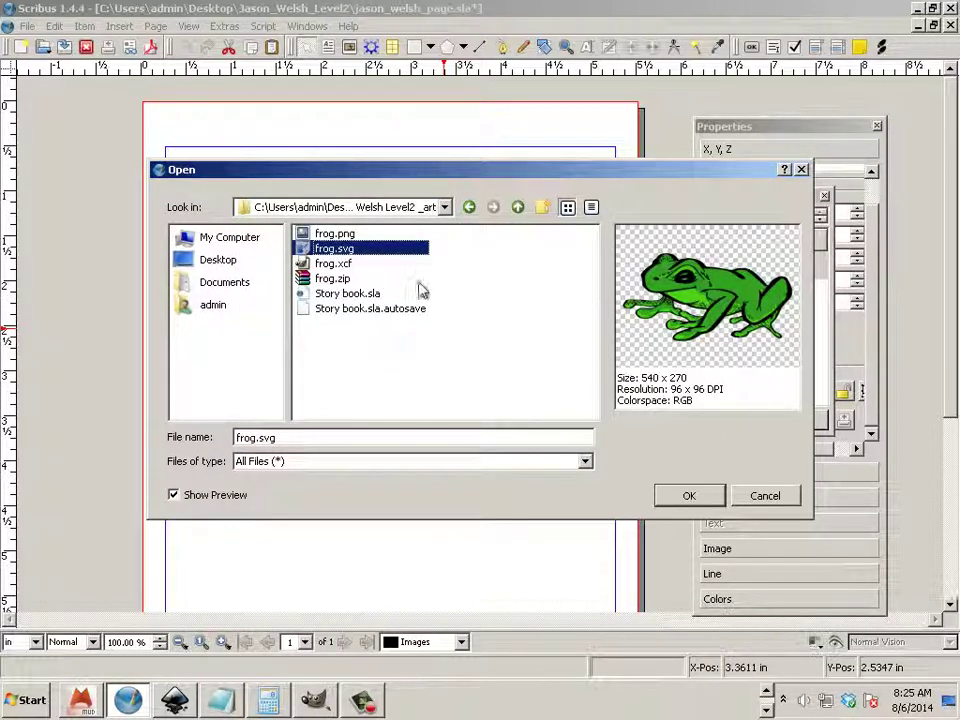
pyautogui.click(687, 496)
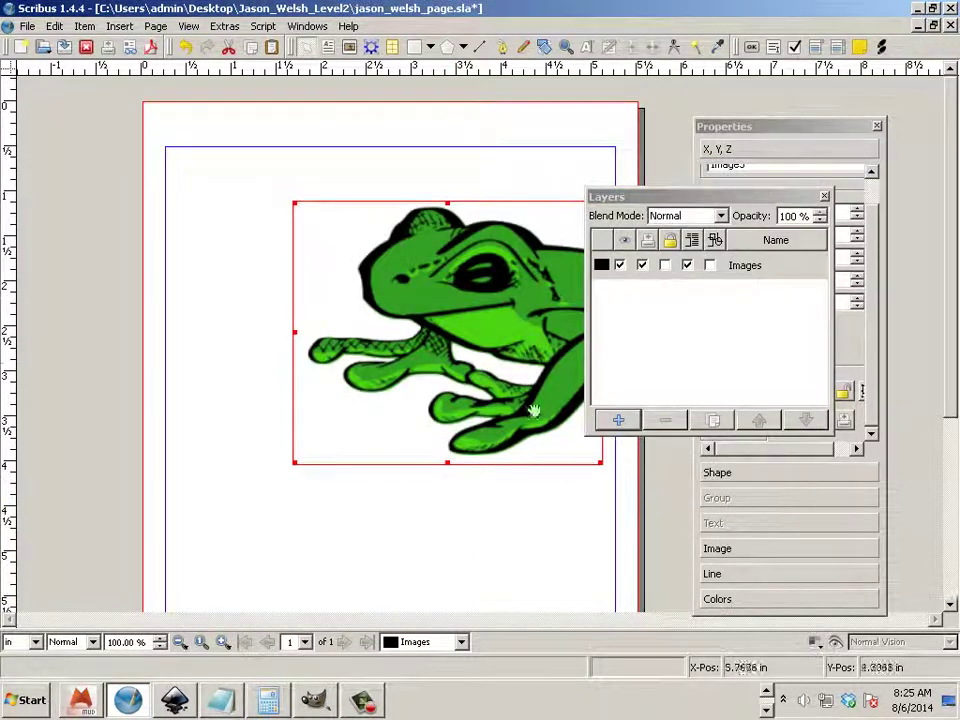
pyautogui.moveTo(336, 300); pyautogui.dragTo(409, 296)
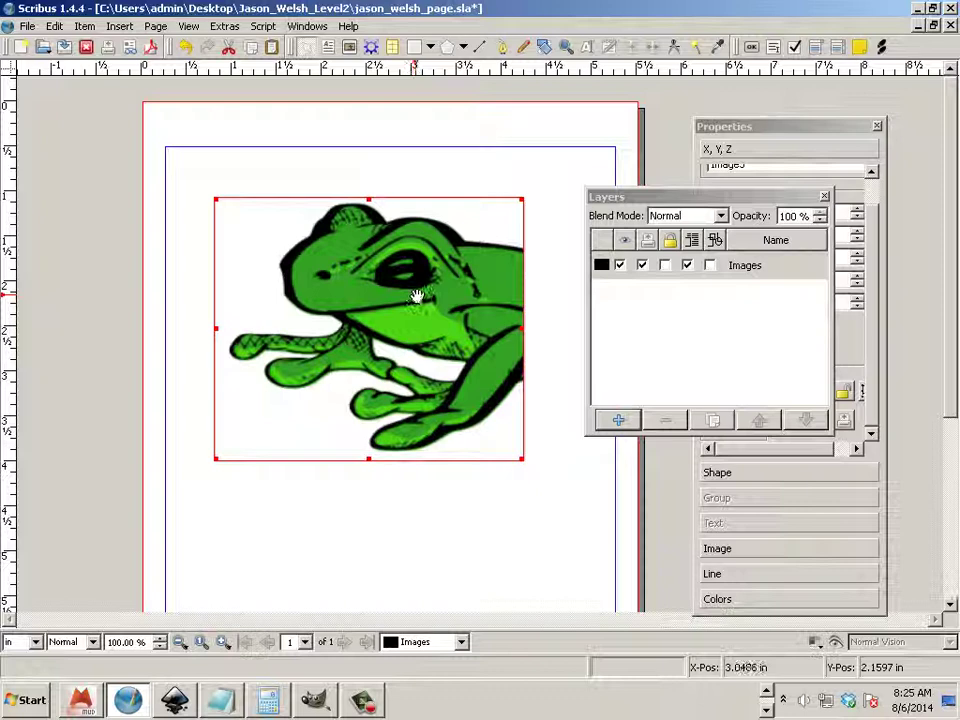
pyautogui.moveTo(522, 459); pyautogui.dragTo(430, 361)
pyautogui.moveTo(324, 274); pyautogui.dragTo(415, 278)
# Step: Fit the frog image to its frame, resize it, and slide it left over the page edge
pyautogui.rightClick(406, 290)
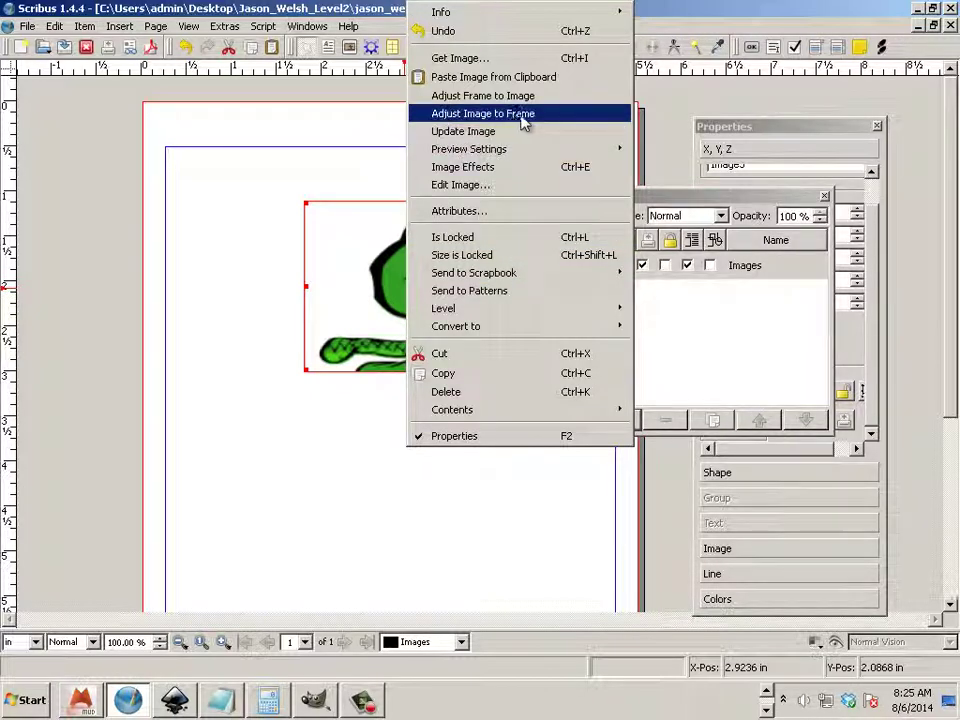
pyautogui.click(483, 113)
pyautogui.moveTo(529, 369); pyautogui.dragTo(662, 516)
pyautogui.moveTo(305, 517); pyautogui.dragTo(277, 391)
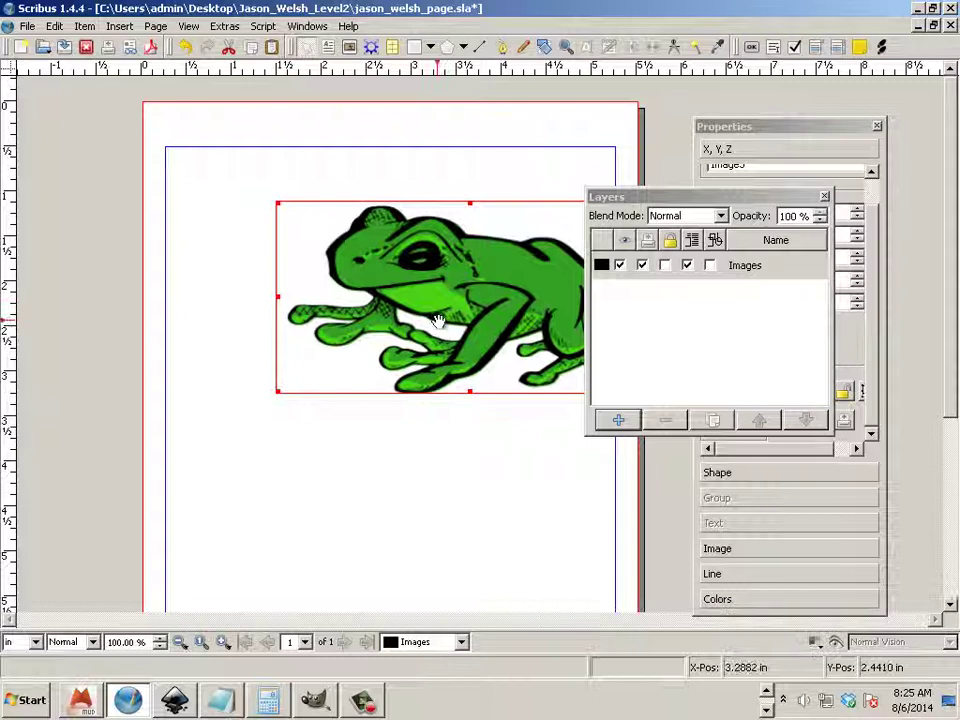
pyautogui.moveTo(450, 330); pyautogui.dragTo(345, 340)
pyautogui.moveTo(392, 310); pyautogui.dragTo(334, 340)
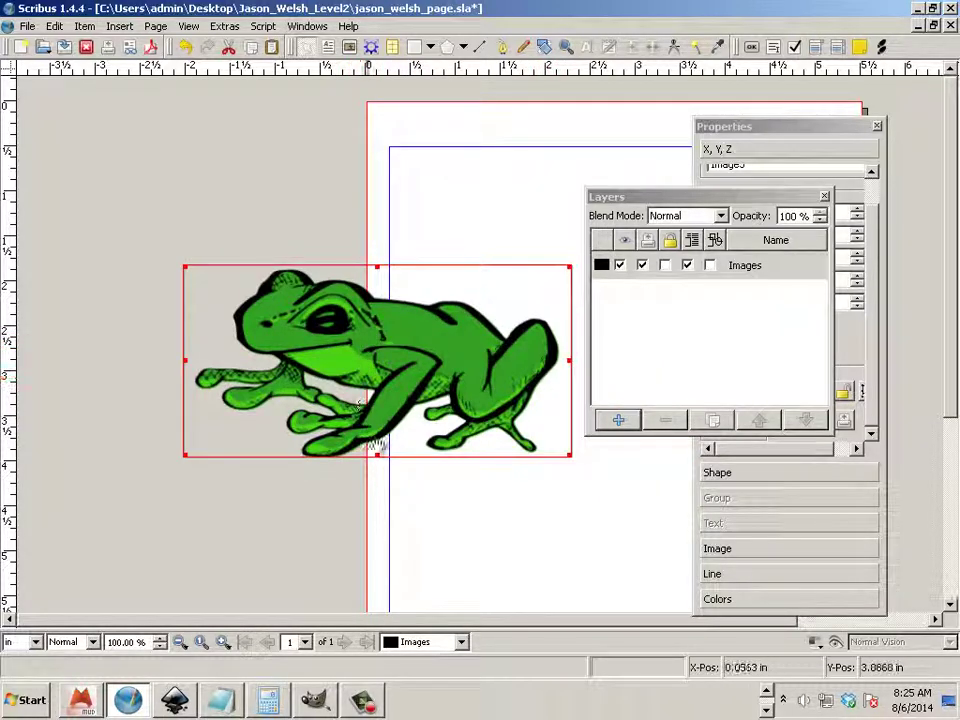
# Step: Draw a second image frame below the frog and choose Get Image for it
pyautogui.scroll(-2, 471, 508)
pyautogui.scroll(2, 471, 508)
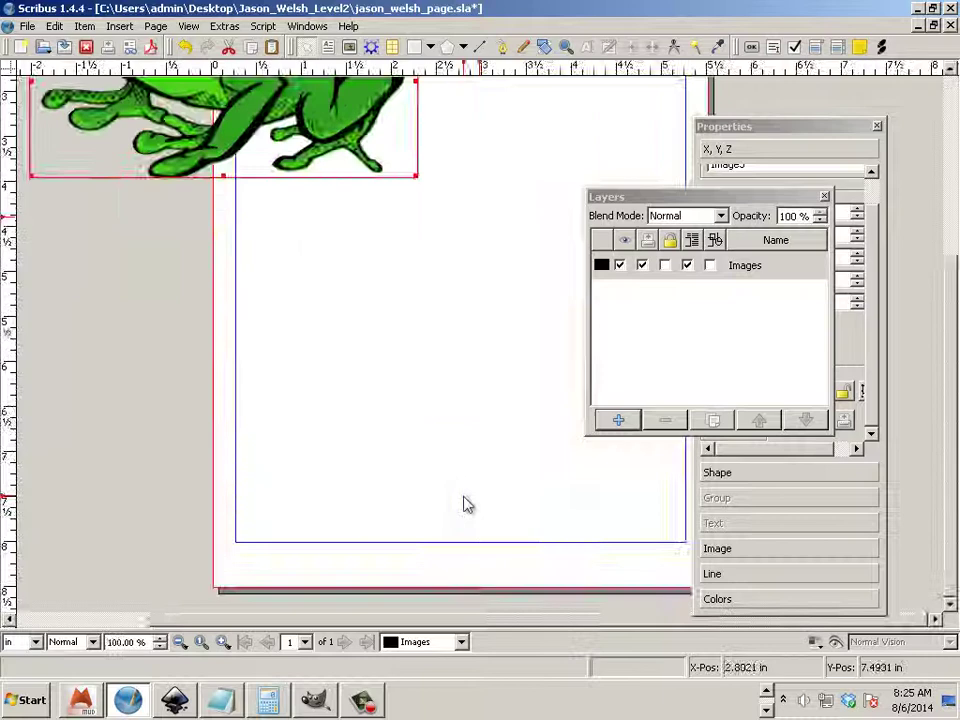
pyautogui.scroll(4, 437, 459)
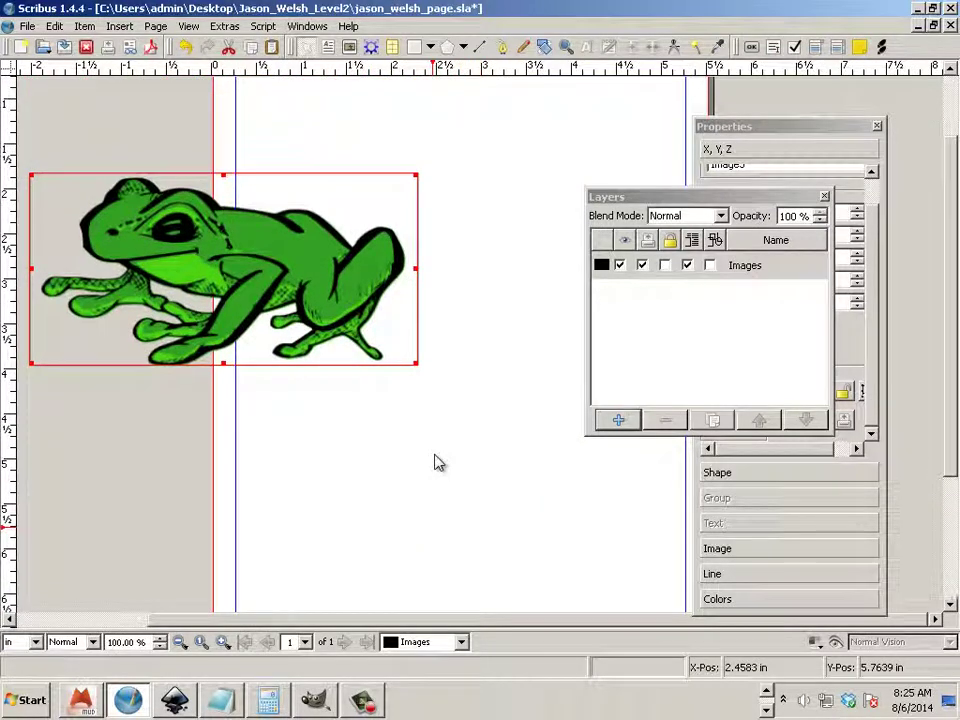
pyautogui.click(122, 27)
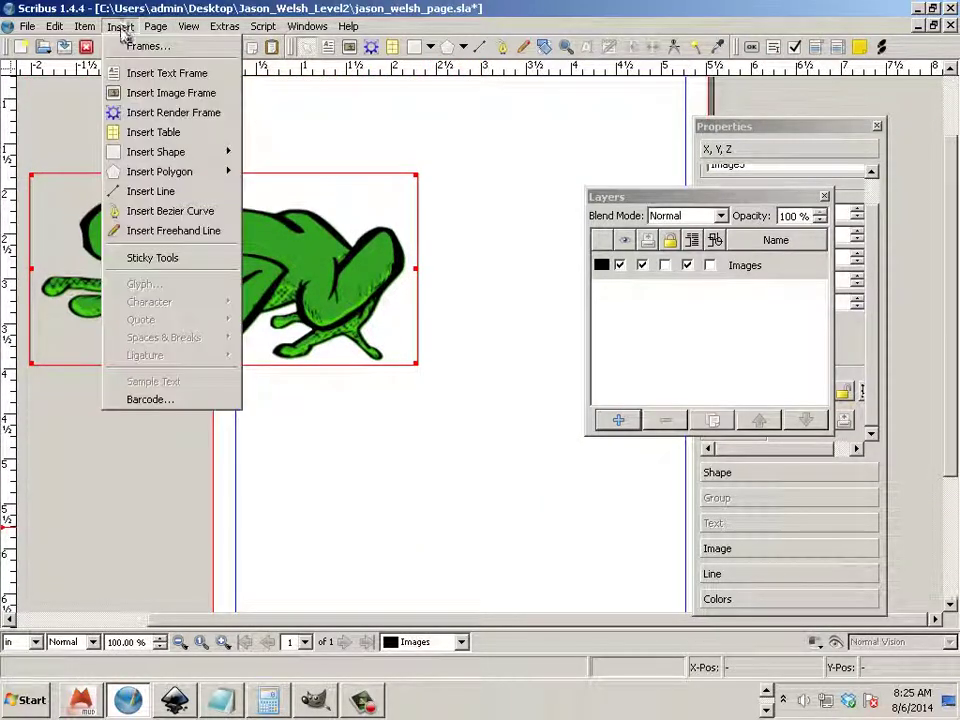
pyautogui.click(135, 92)
pyautogui.moveTo(220, 405); pyautogui.dragTo(603, 620)
pyautogui.rightClick(395, 507)
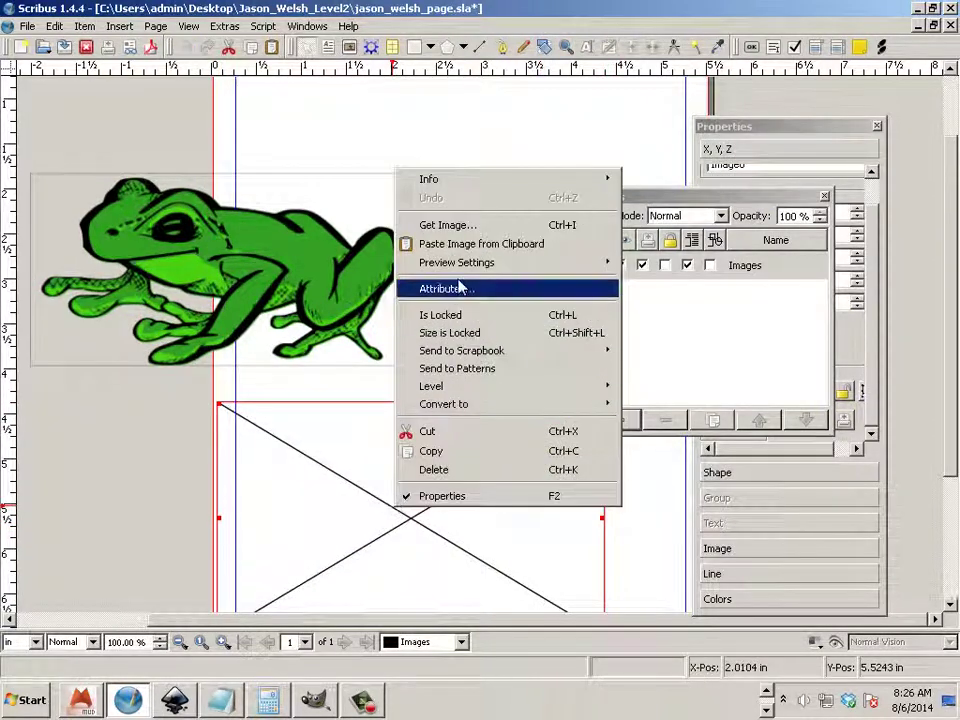
pyautogui.click(448, 223)
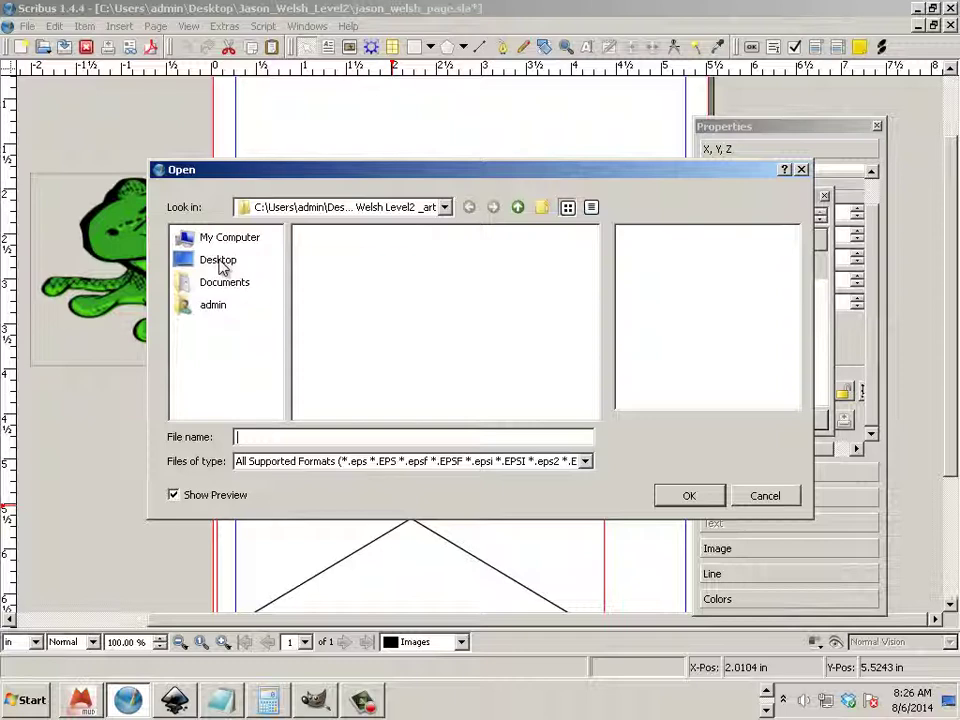
# Step: Load frog.png from the Desktop art folder into the new frame
pyautogui.click(220, 262)
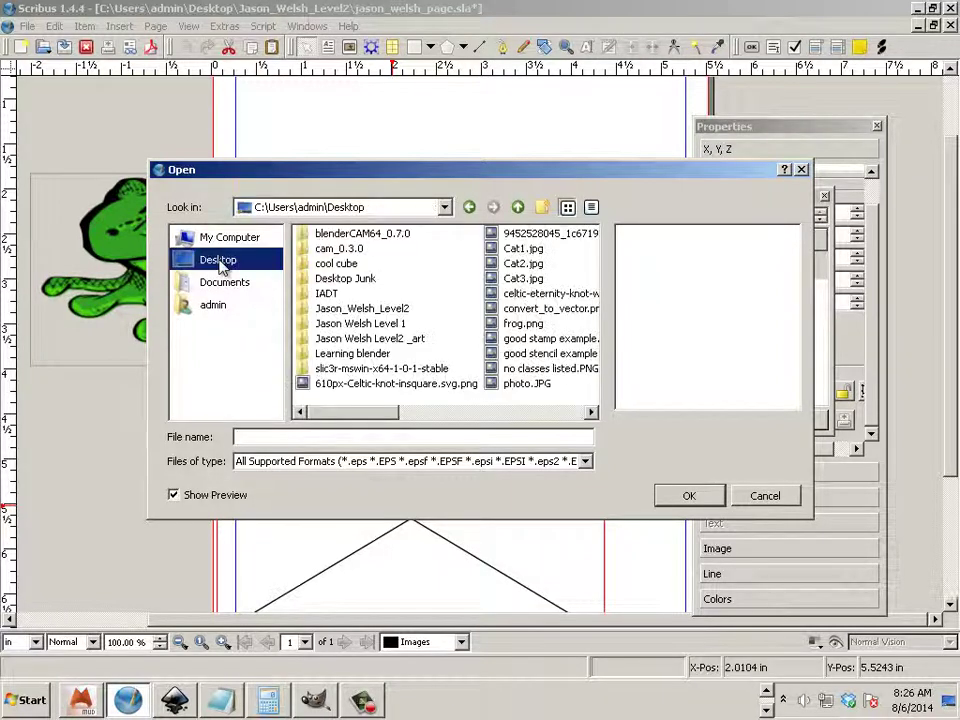
pyautogui.doubleClick(355, 338)
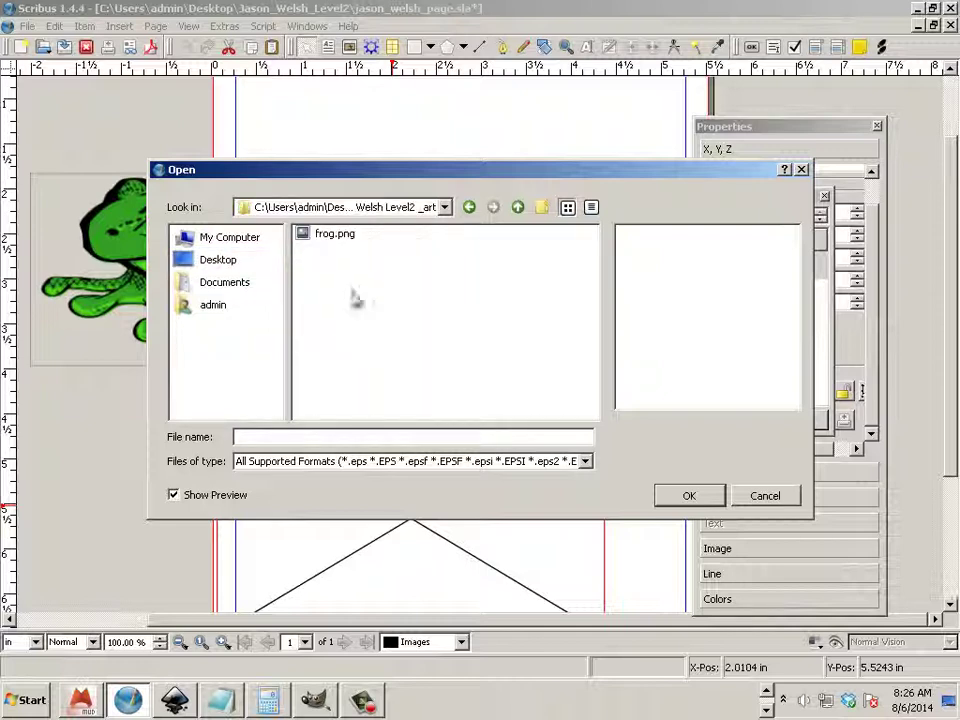
pyautogui.doubleClick(332, 233)
# Step: Adjust the image to its frame and line the lower frog up under the first frog's left edge
pyautogui.moveTo(396, 429); pyautogui.dragTo(363, 420)
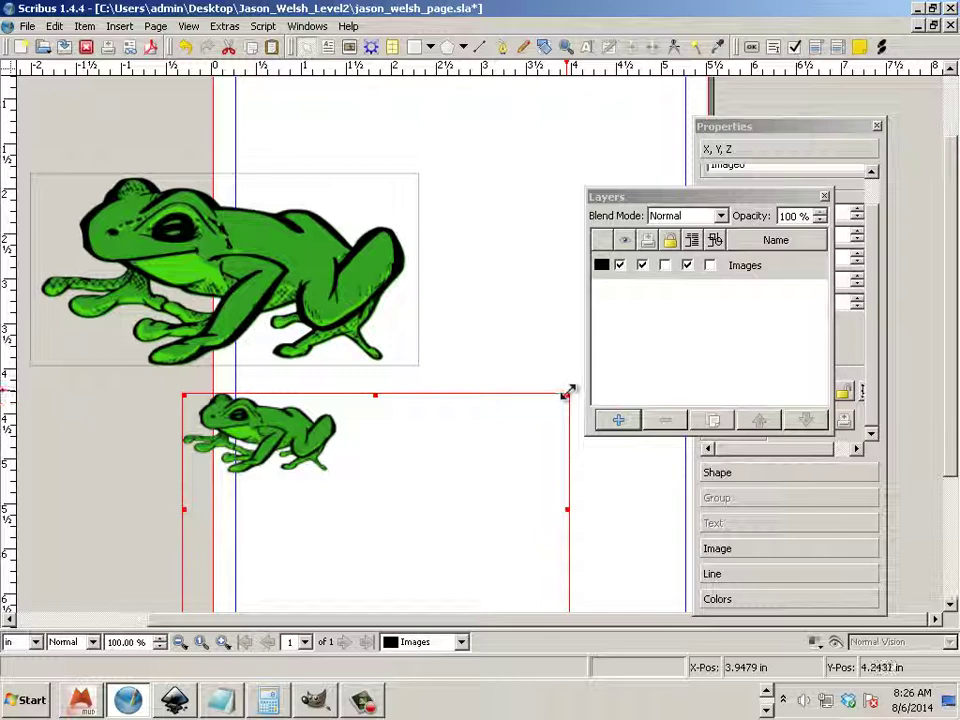
pyautogui.rightClick(300, 428)
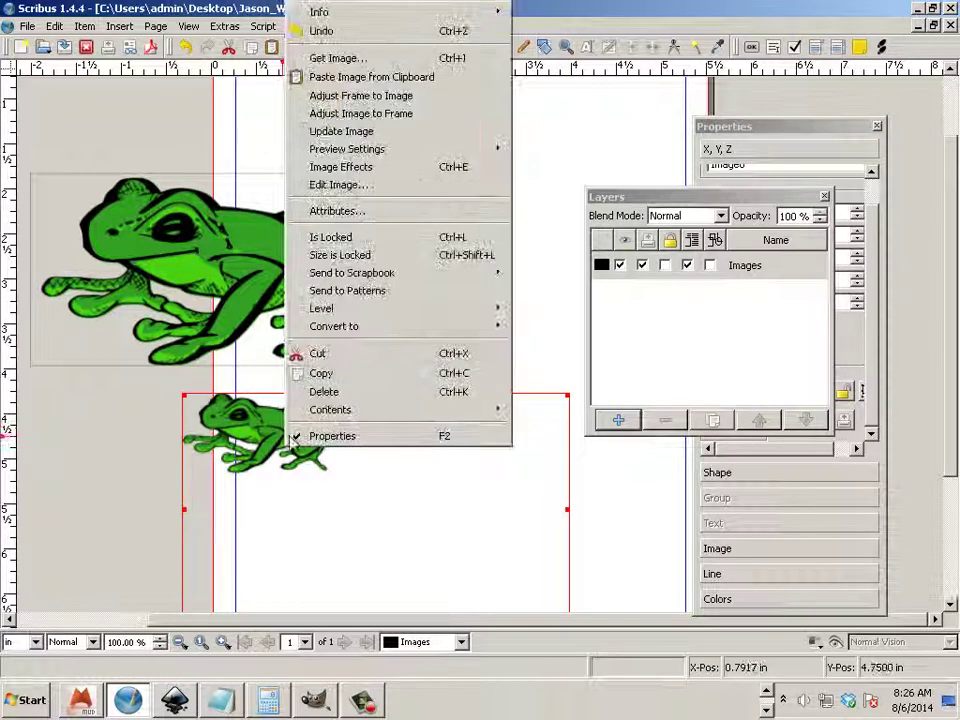
pyautogui.click(372, 111)
pyautogui.moveTo(349, 456); pyautogui.dragTo(229, 441)
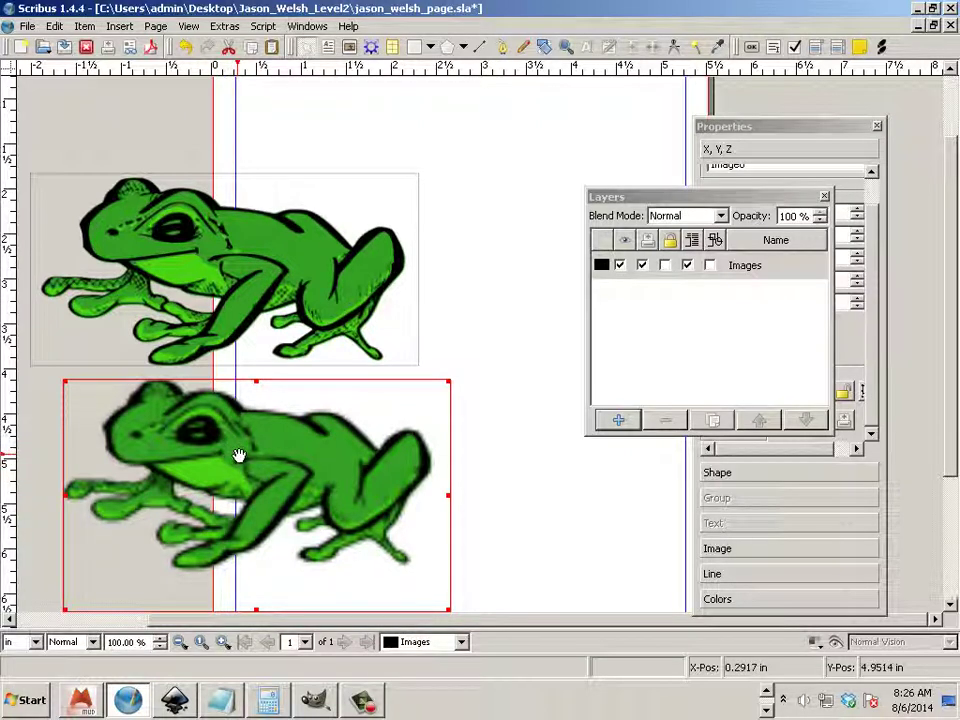
pyautogui.moveTo(239, 456); pyautogui.dragTo(211, 446)
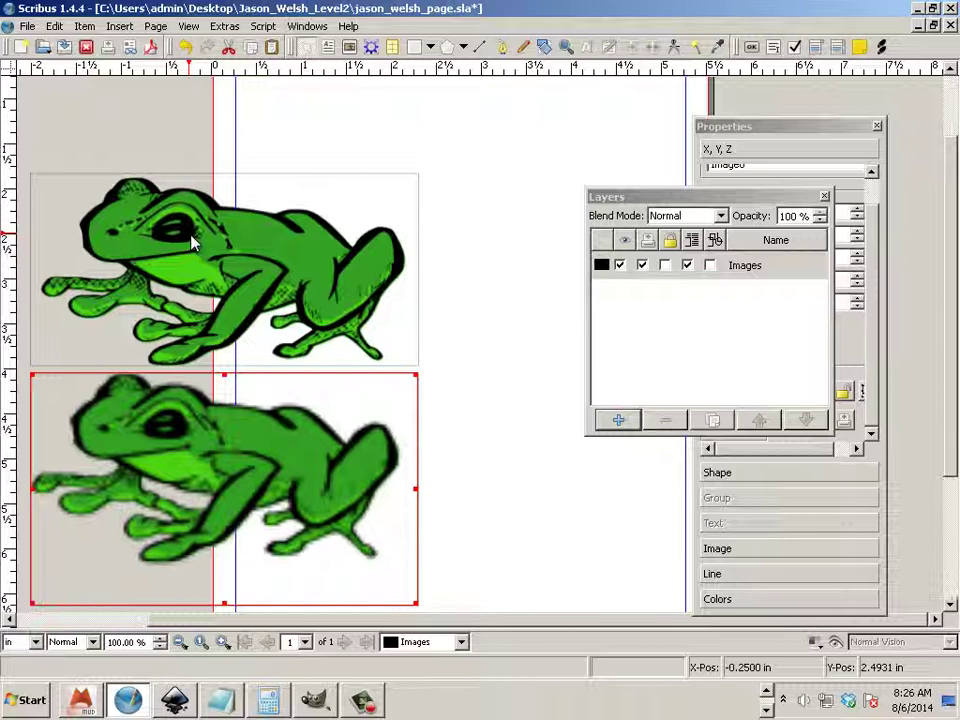
# Step: Set the lower frog's preview setting to Full Resolution
pyautogui.rightClick(207, 433)
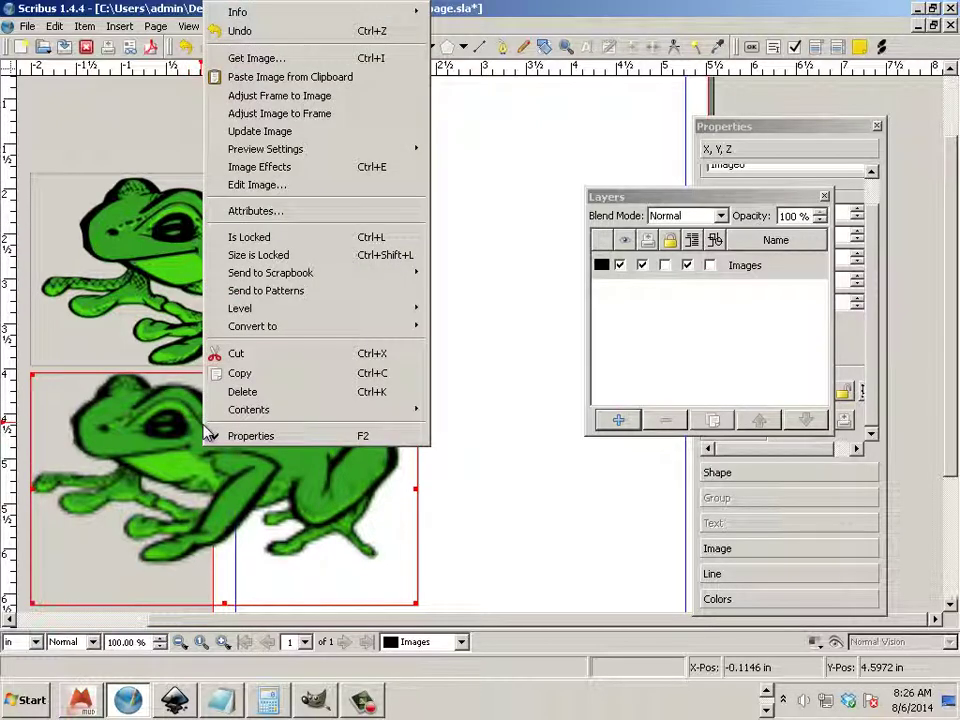
pyautogui.moveTo(268, 277)
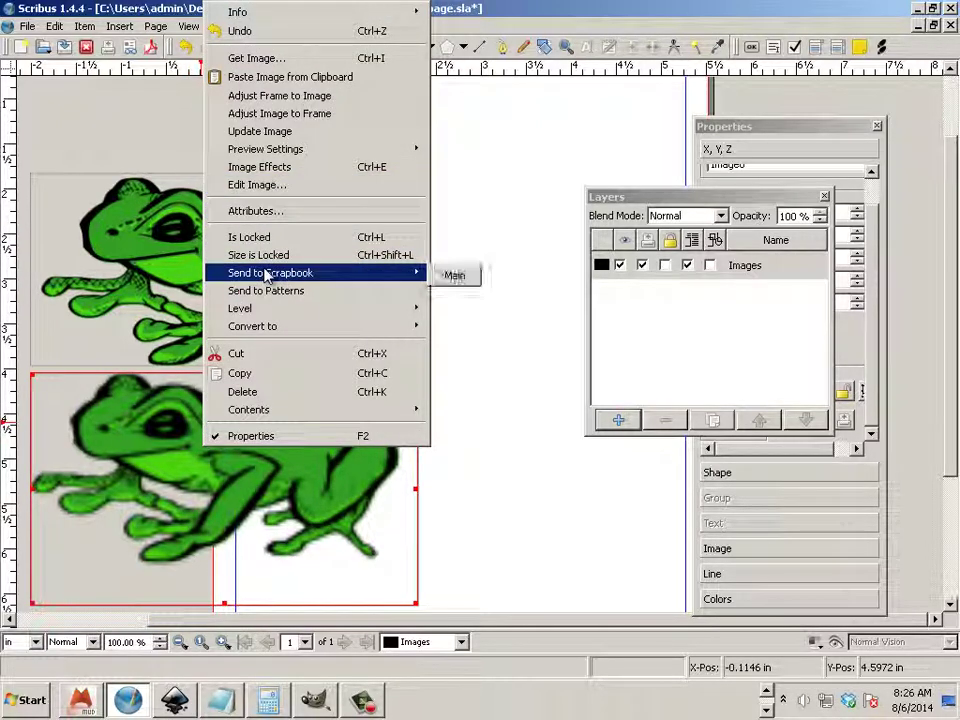
pyautogui.click(150, 308)
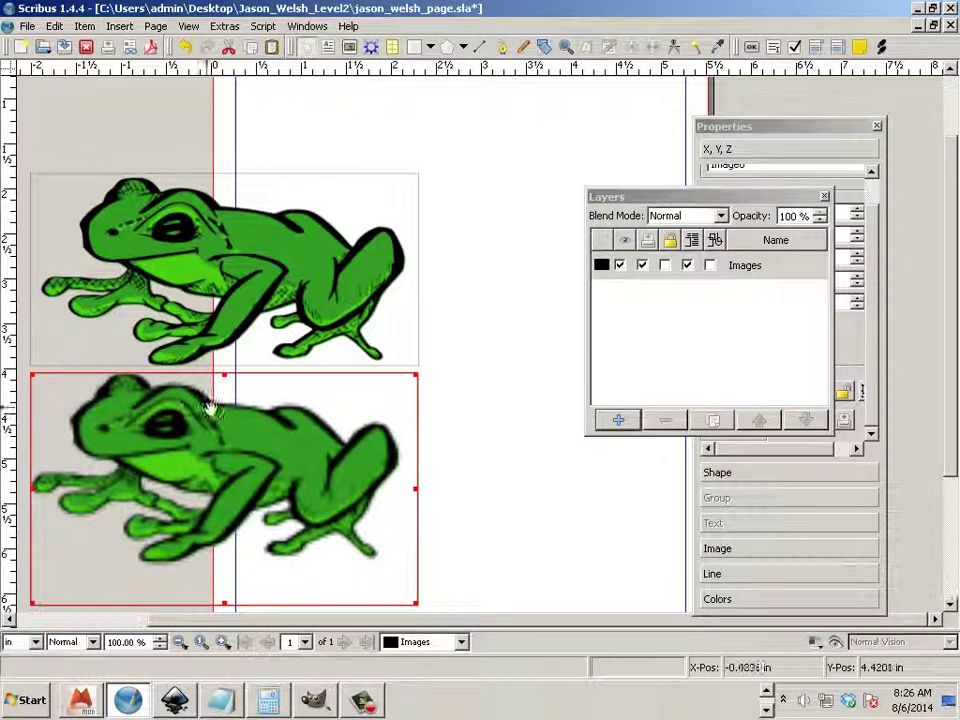
pyautogui.rightClick(212, 410)
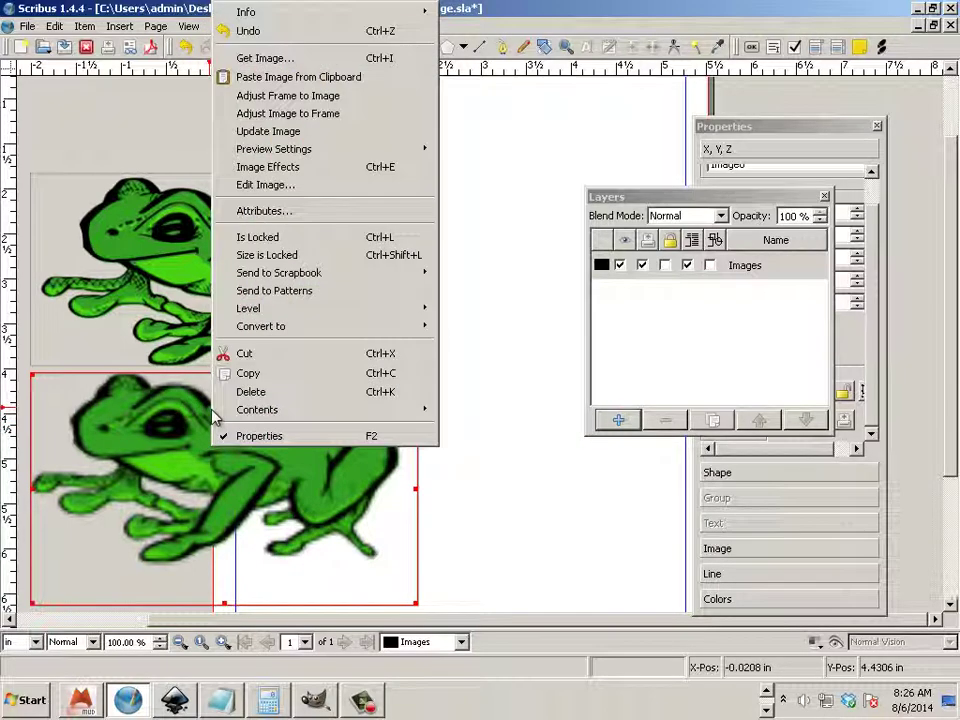
pyautogui.click(496, 215)
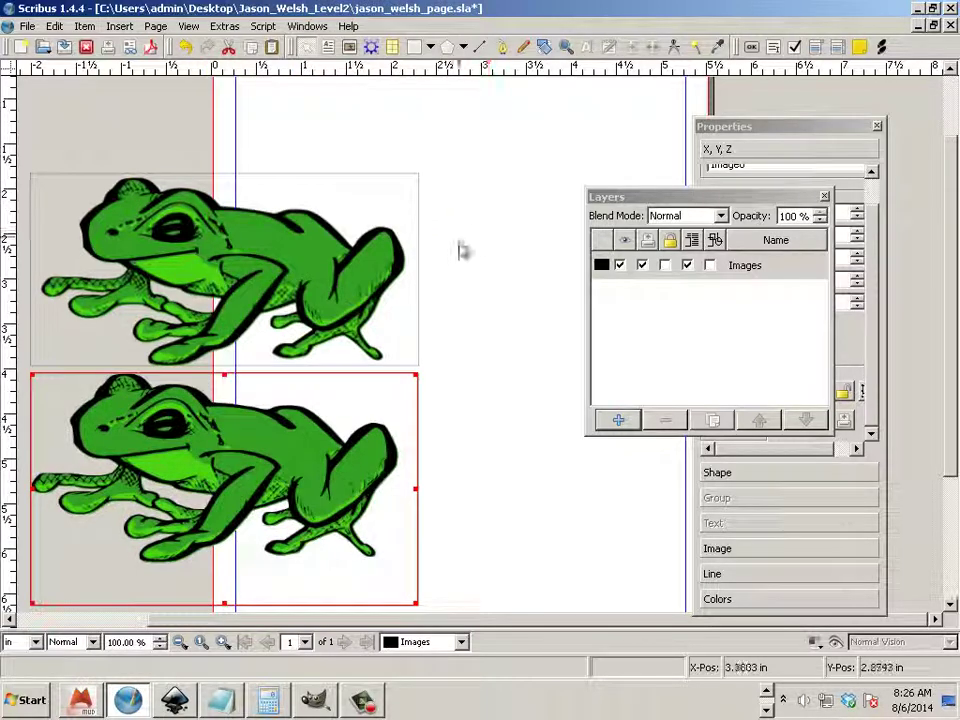
# Step: Set the upper frog's preview setting to Full Resolution as well
pyautogui.click(294, 259)
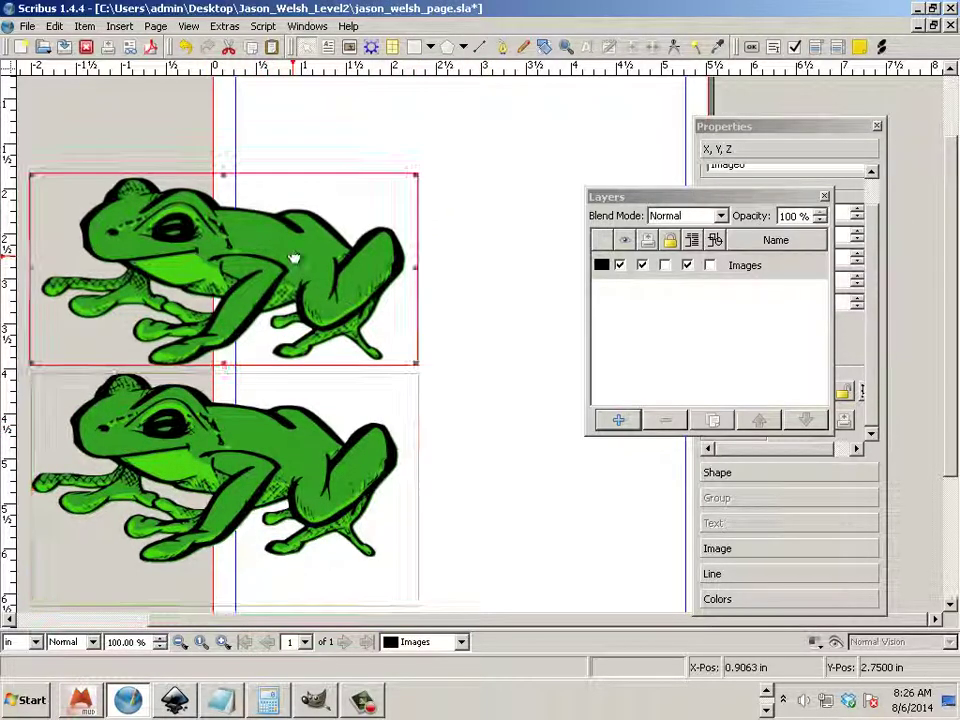
pyautogui.rightClick(294, 259)
pyautogui.moveTo(410, 405)
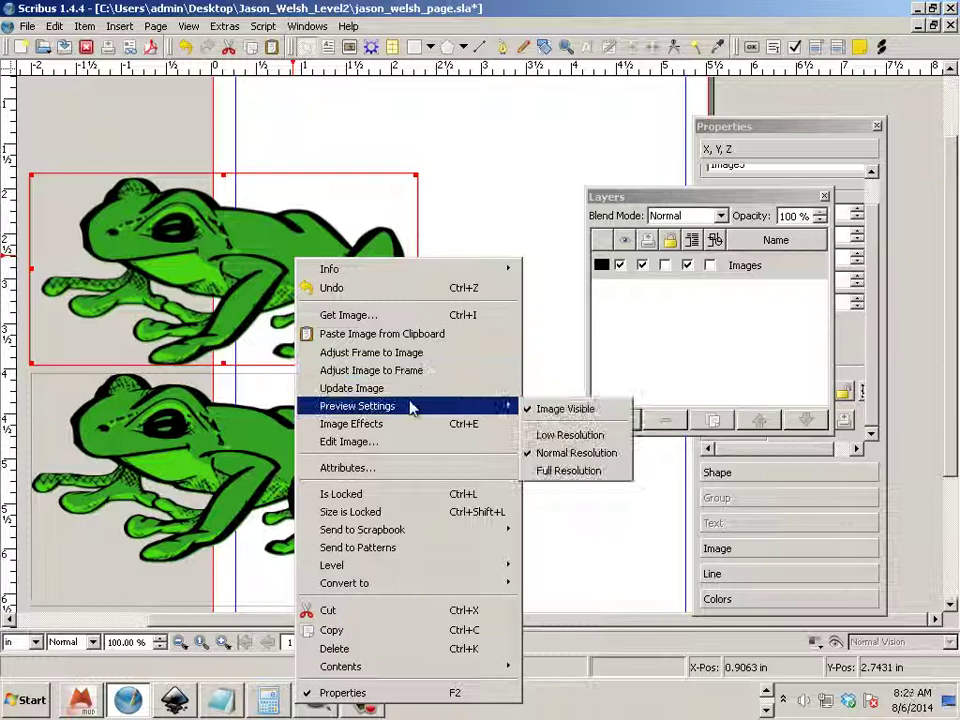
pyautogui.click(545, 471)
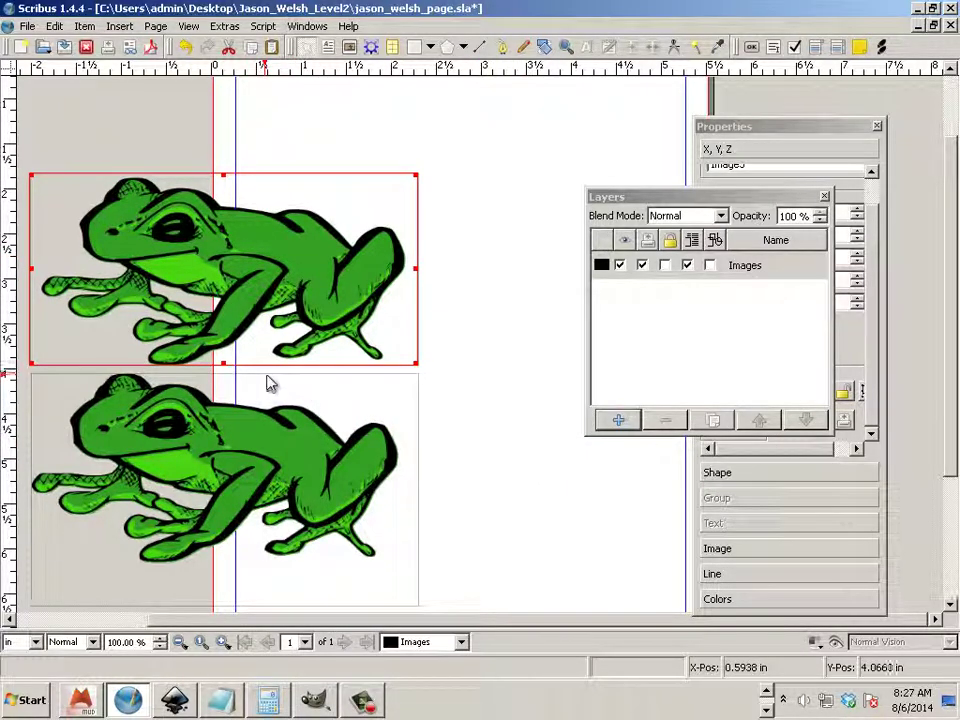
# Step: Nudge the upper frog frame toward the lower one and zoom out from 400% to 100%
pyautogui.scroll(2, 268, 382)
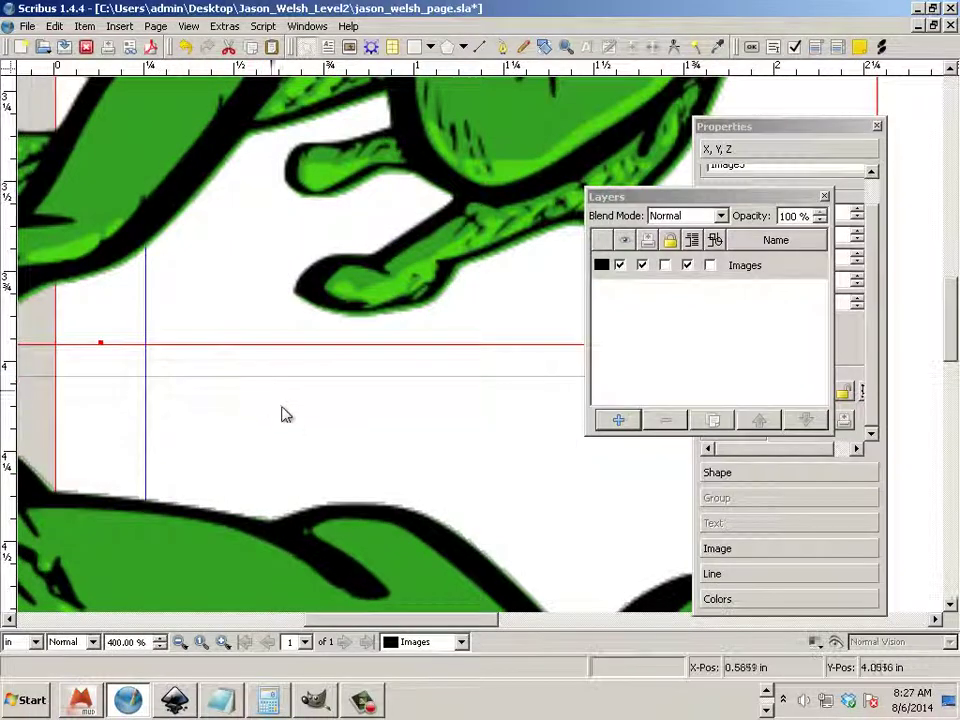
pyautogui.moveTo(302, 501); pyautogui.dragTo(376, 400)
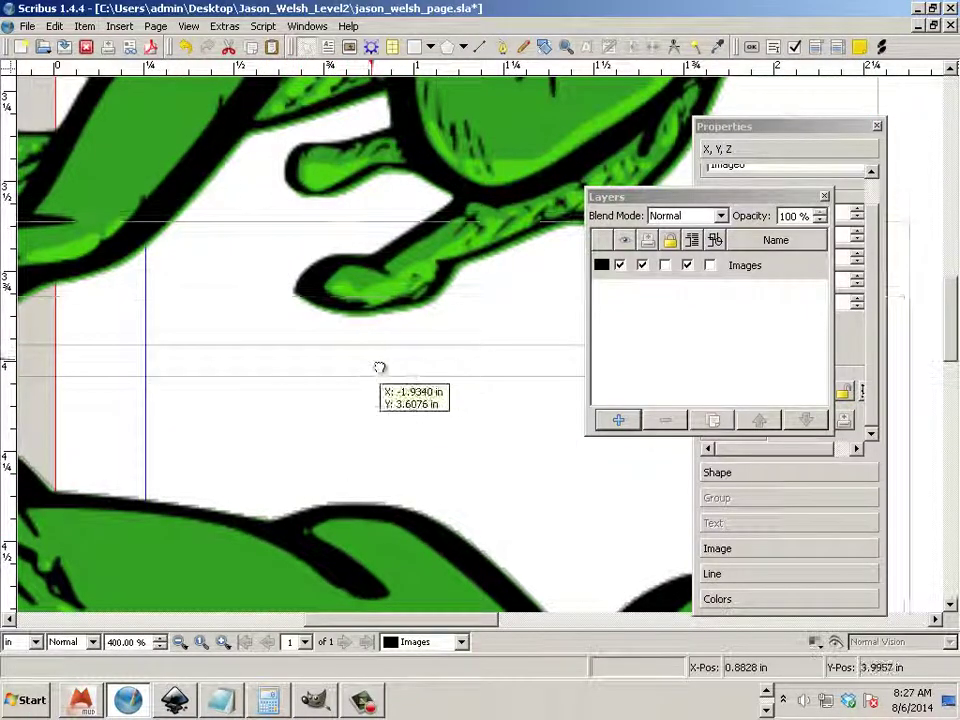
pyautogui.scroll(-2, 380, 368)
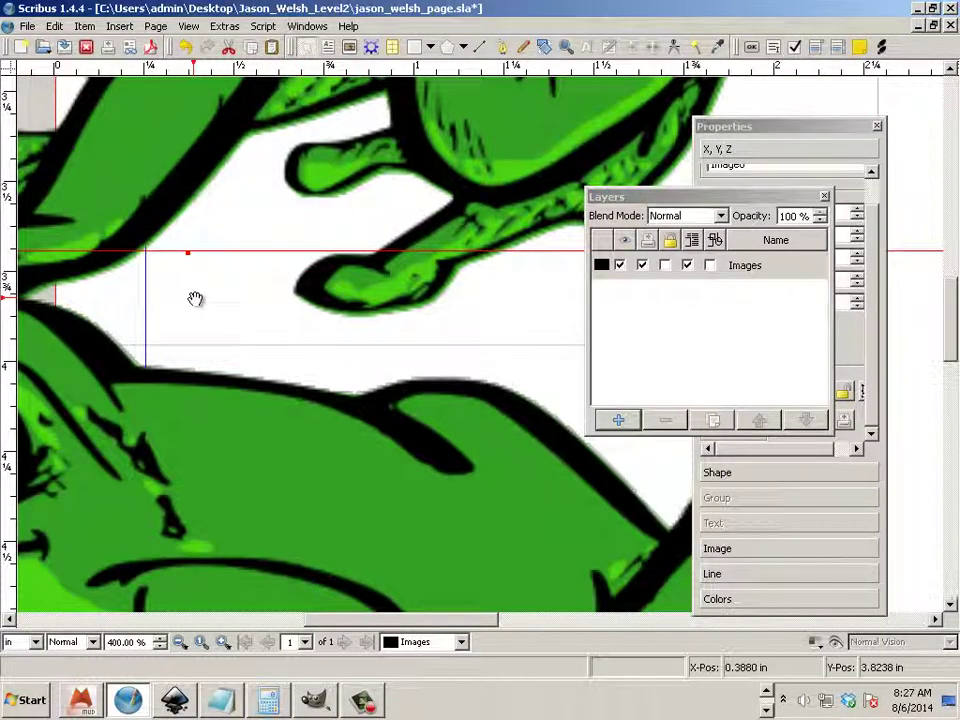
pyautogui.scroll(-1, 193, 300)
pyautogui.scroll(4, 231, 349)
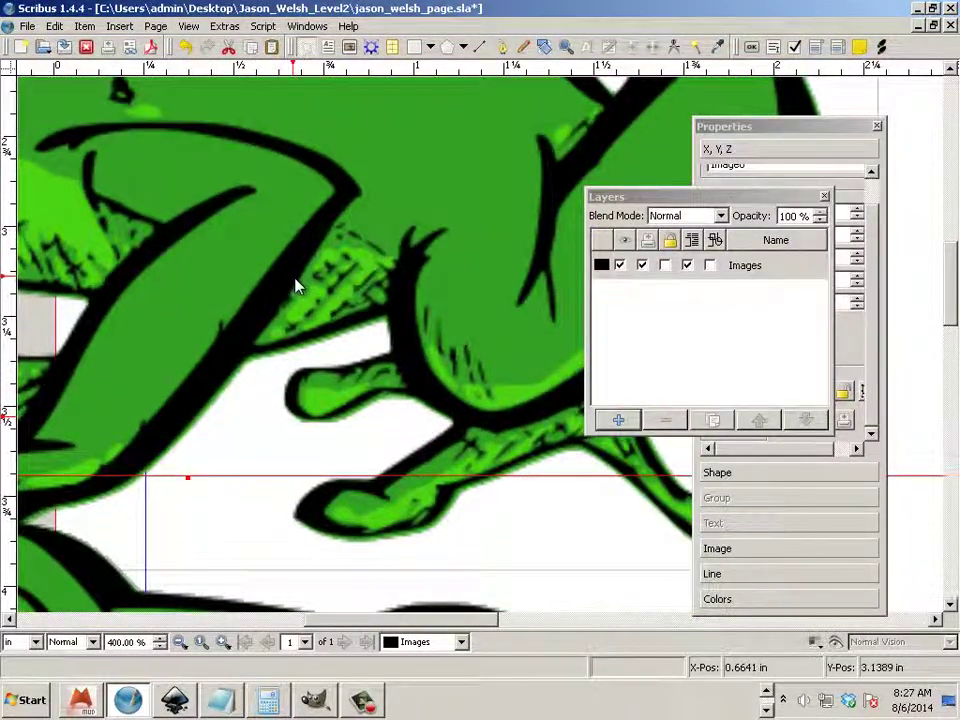
pyautogui.scroll(-2, 296, 287)
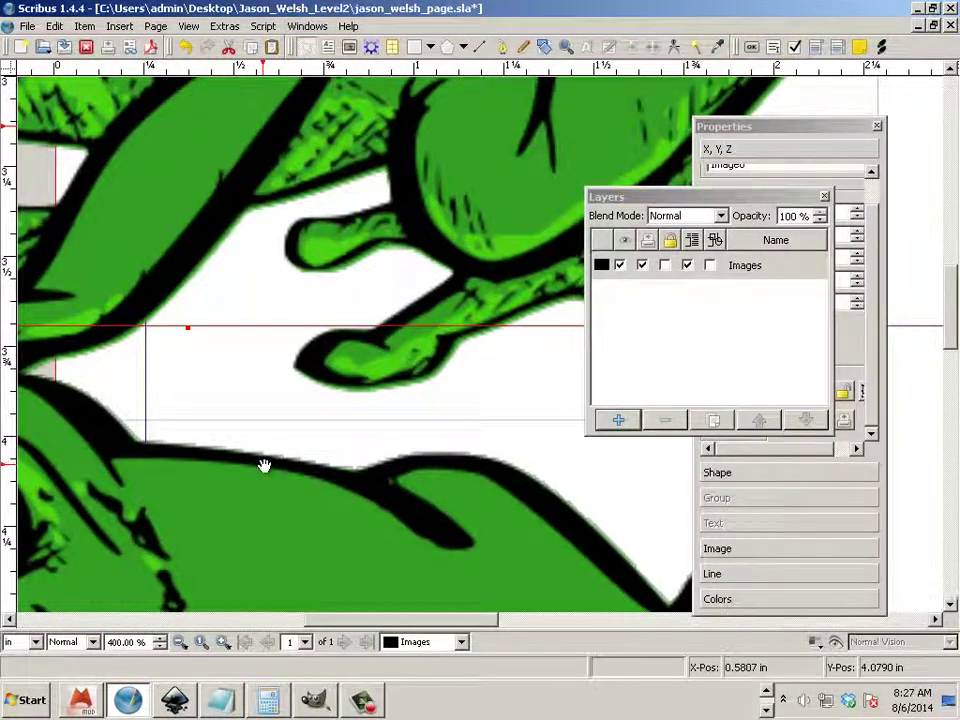
pyautogui.scroll(-2, 261, 463)
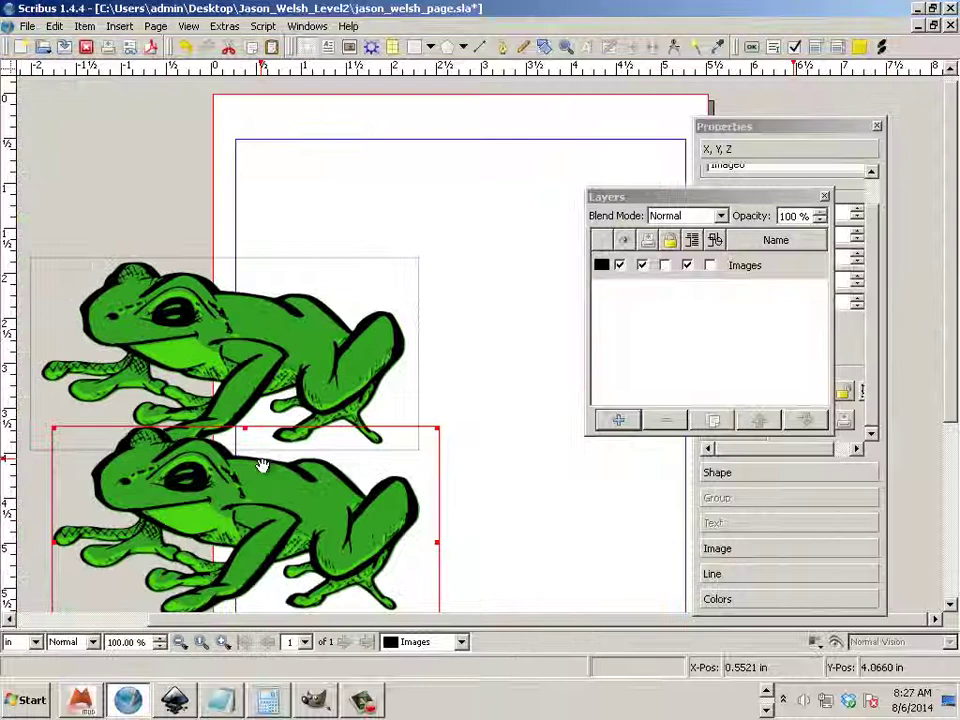
# Step: Shrink the lower frog and perch it high on the larger frog's back
pyautogui.moveTo(560, 380); pyautogui.dragTo(560, 380)
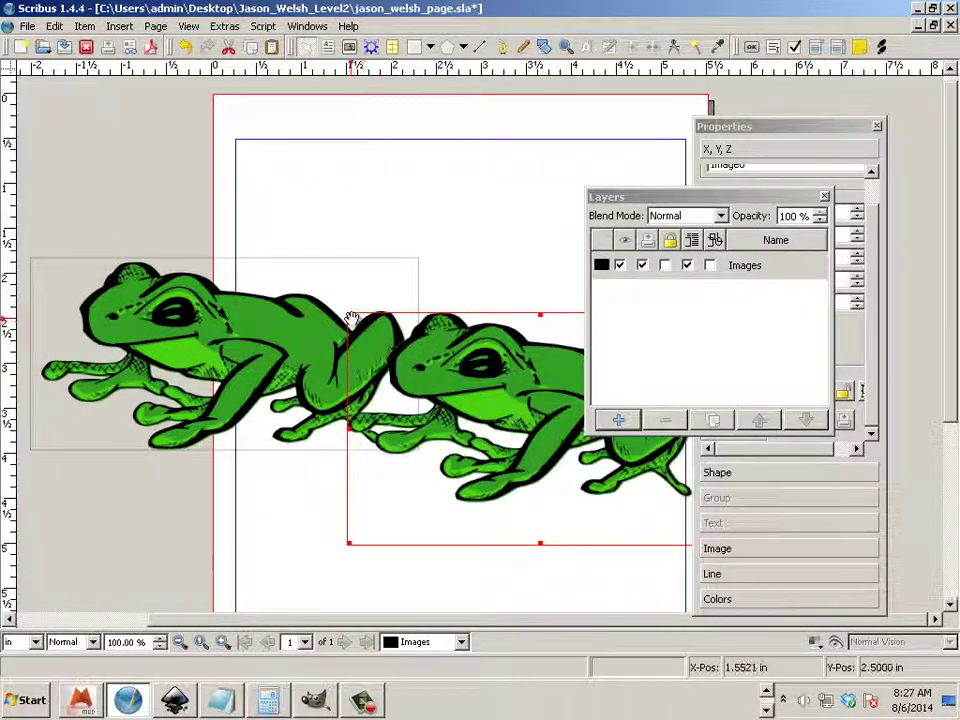
pyautogui.moveTo(345, 312); pyautogui.dragTo(493, 407)
pyautogui.moveTo(560, 450); pyautogui.dragTo(257, 250)
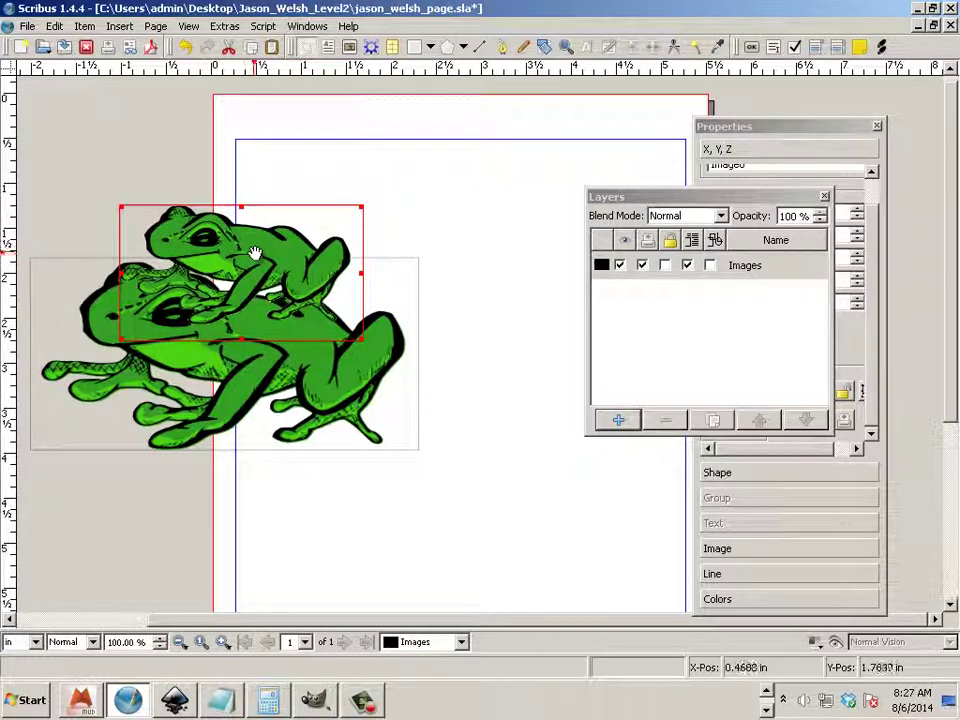
pyautogui.click(422, 356)
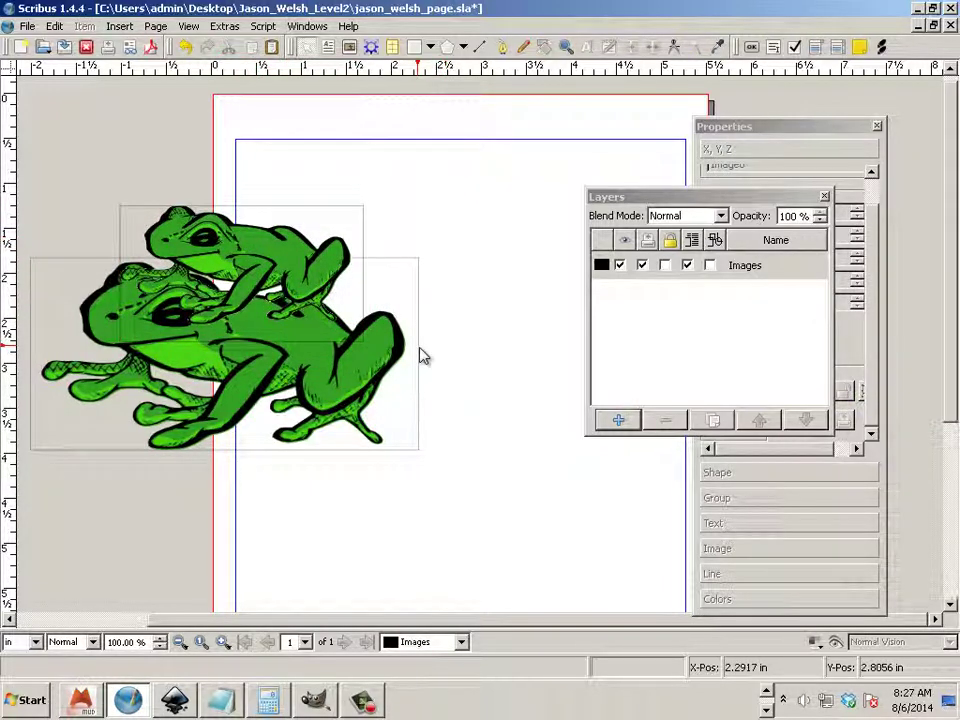
pyautogui.click(245, 254)
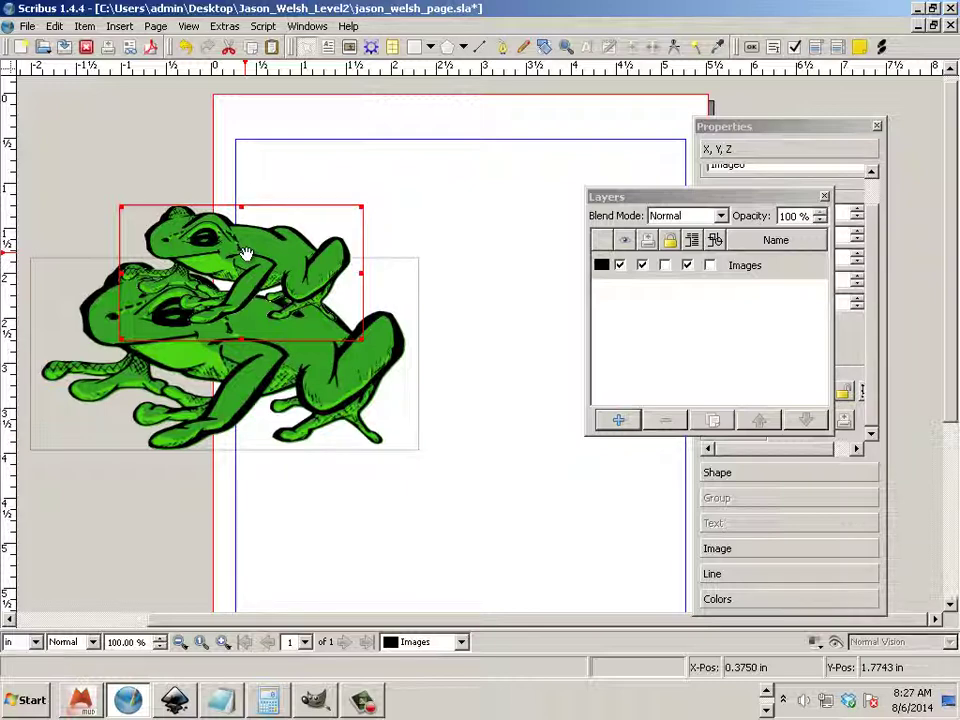
pyautogui.moveTo(250, 252); pyautogui.dragTo(301, 186)
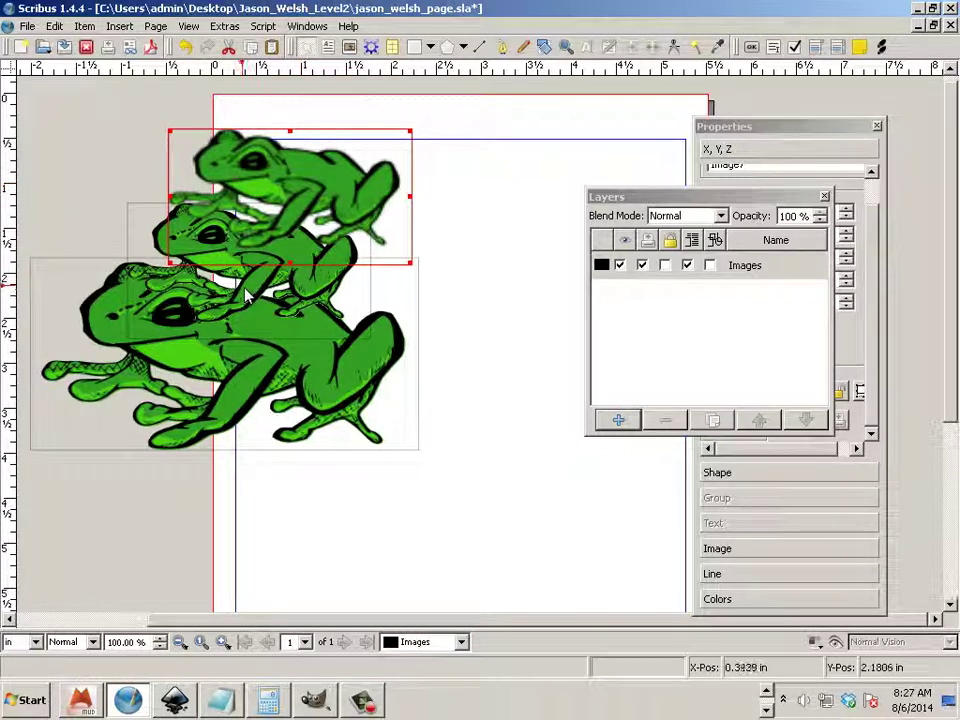
# Step: Set the top frog image's preview to Full Resolution
pyautogui.rightClick(336, 203)
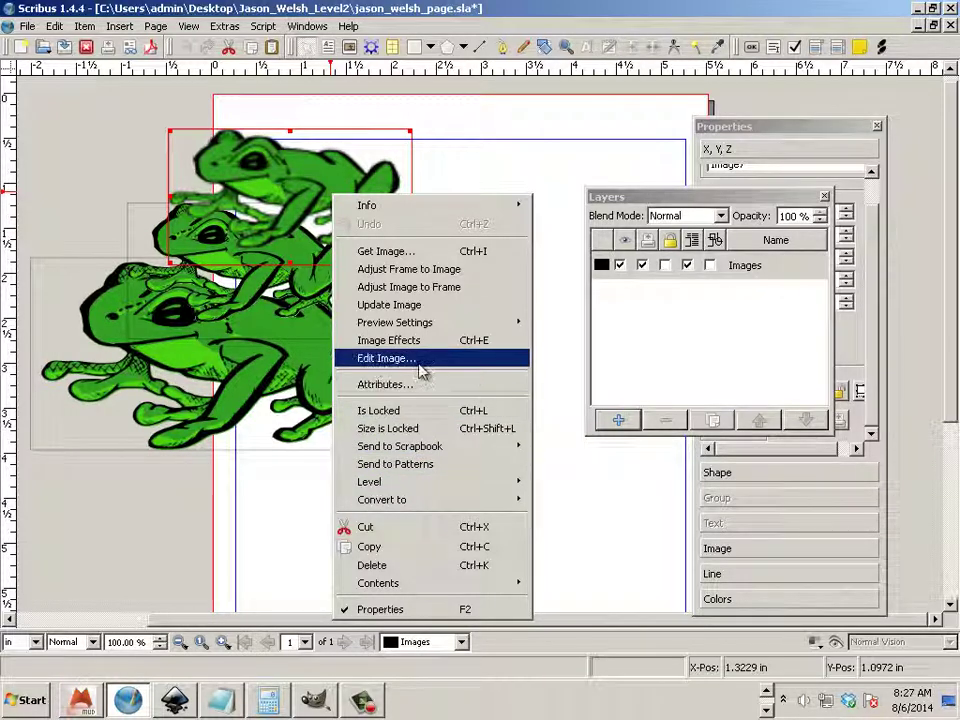
pyautogui.moveTo(446, 323)
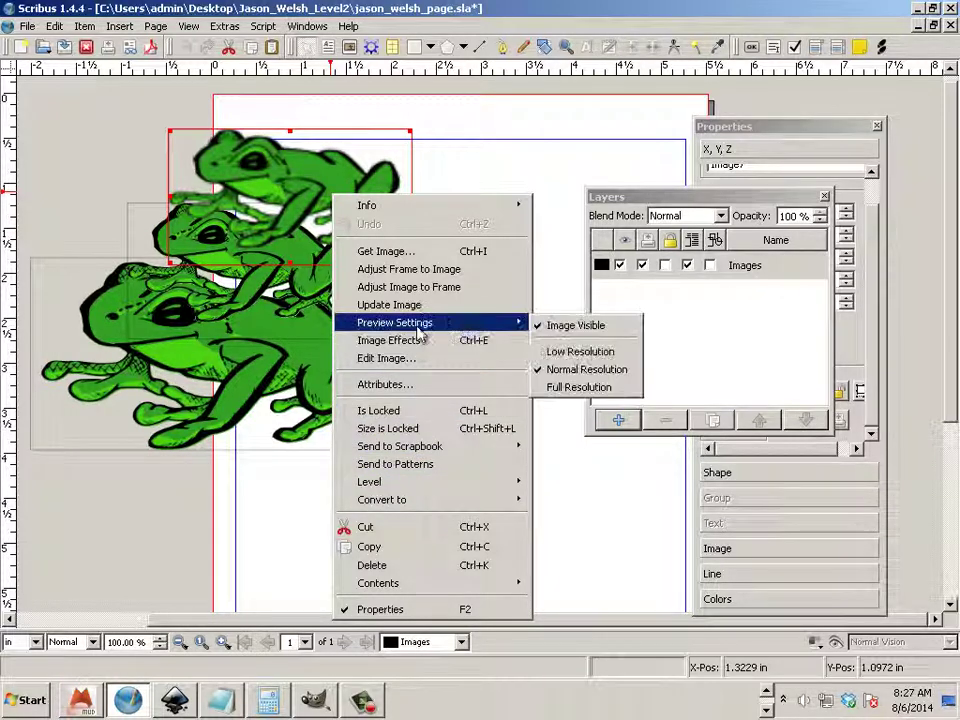
pyautogui.click(589, 398)
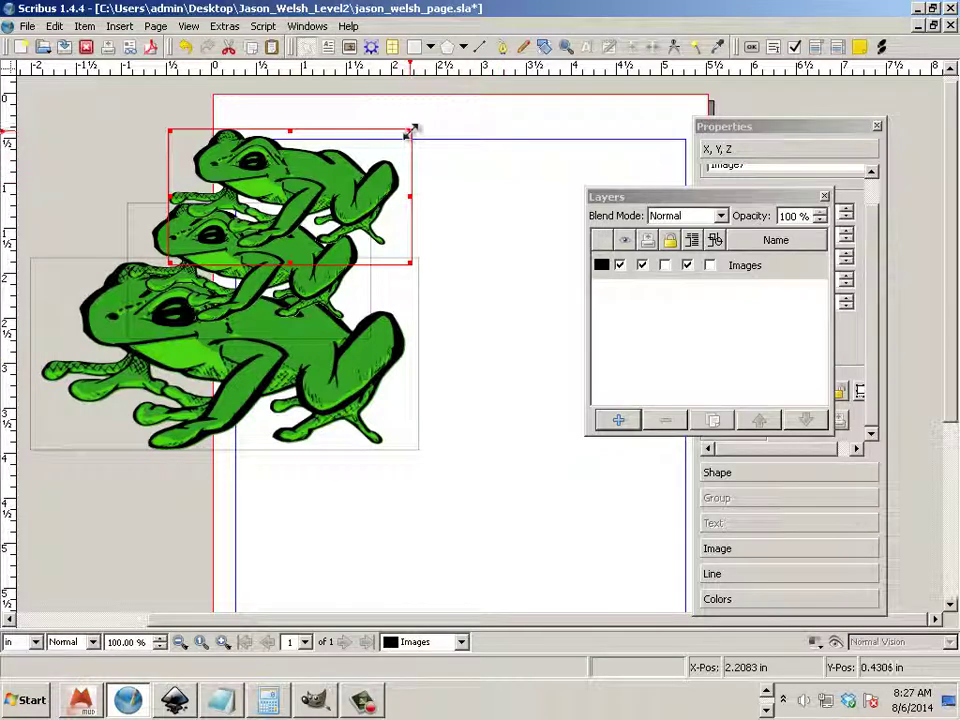
# Step: Shrink the top frog from its corner and perch it on the middle frog
pyautogui.moveTo(408, 133); pyautogui.dragTo(352, 159)
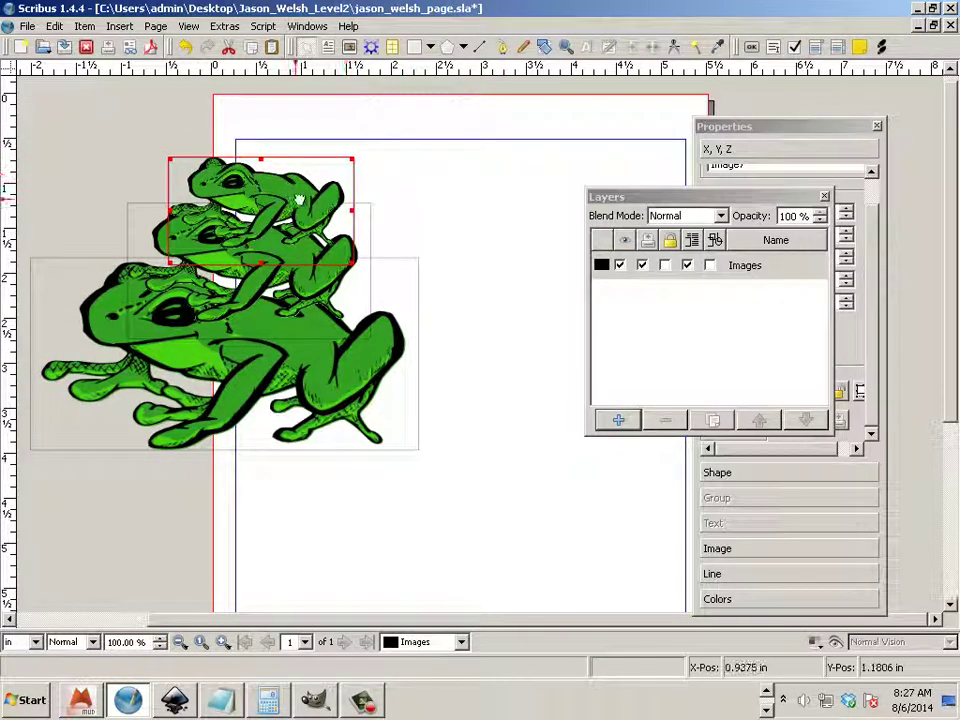
pyautogui.moveTo(300, 200); pyautogui.dragTo(305, 190)
pyautogui.click(456, 294)
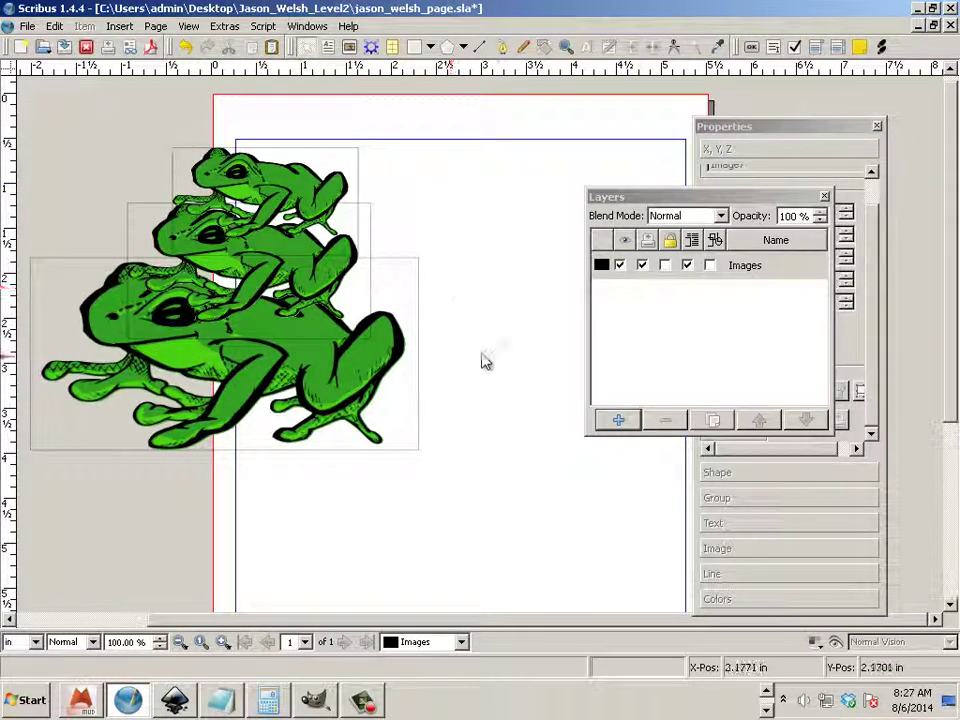
# Step: Zoom out, select all three frogs and drag them to the page centre
pyautogui.hotkey('ctrl', '-')
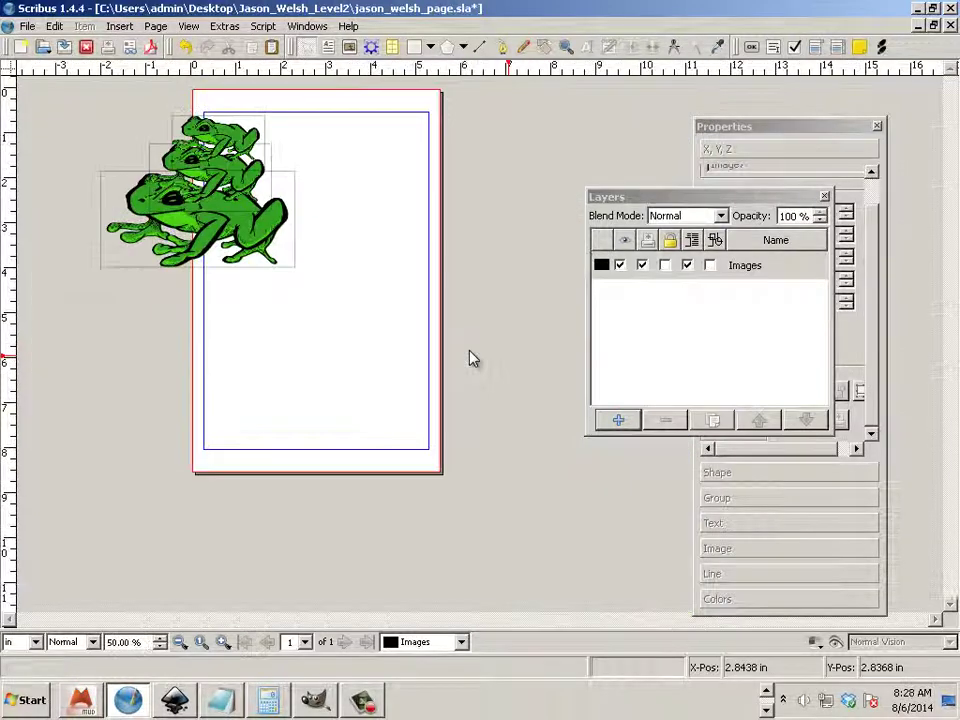
pyautogui.moveTo(340, 310); pyautogui.dragTo(145, 108)
pyautogui.keyDown('shift'); pyautogui.click(170, 160); pyautogui.keyUp('shift')
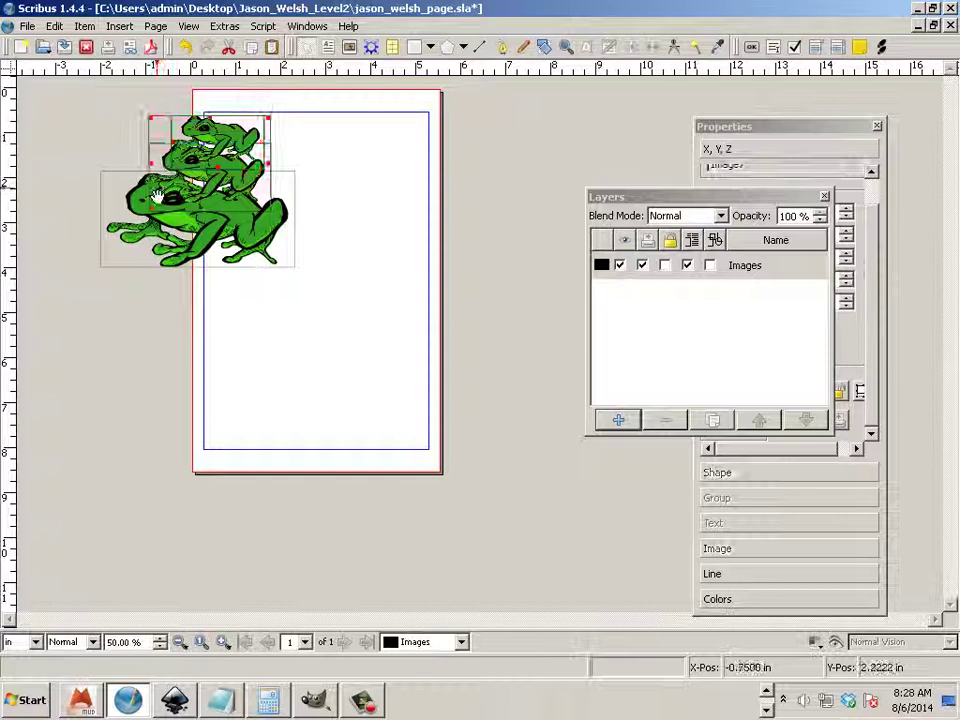
pyautogui.keyDown('shift'); pyautogui.click(150, 215); pyautogui.keyUp('shift')
pyautogui.moveTo(133, 205); pyautogui.dragTo(255, 305)
pyautogui.click(280, 398)
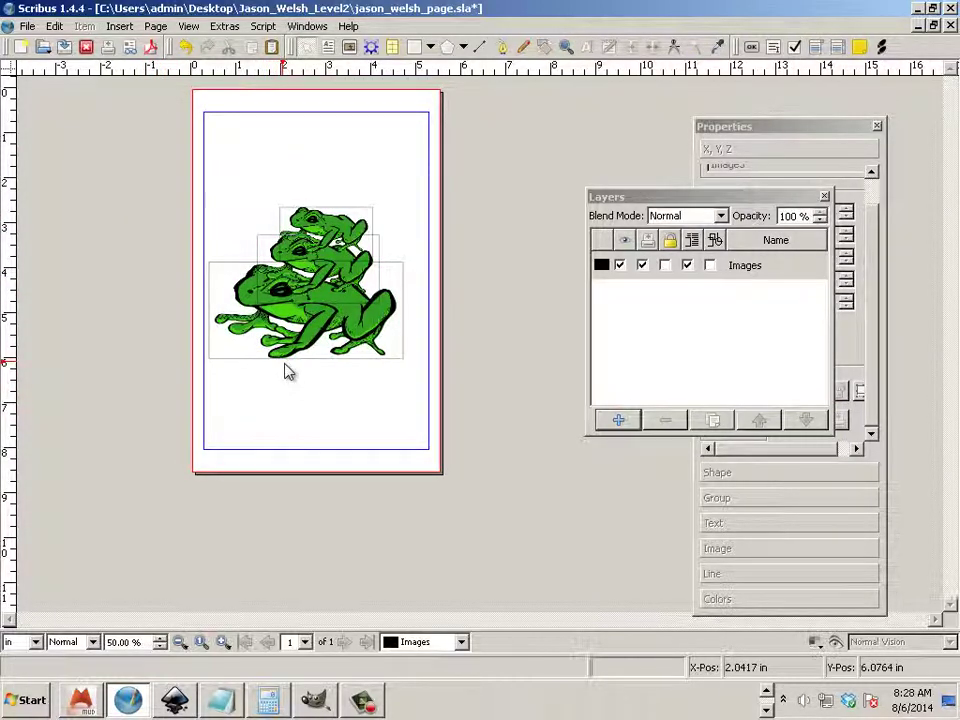
# Step: Toggle Preview Mode on and off to check the frog stack without guides
pyautogui.hotkey('ctrl', 'alt', 'p')
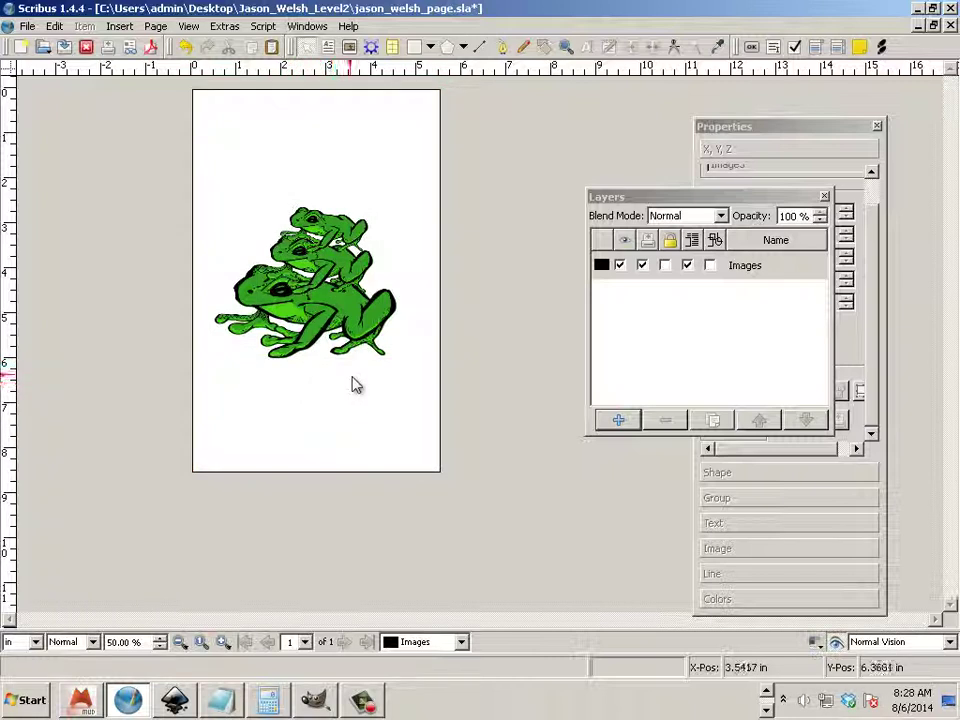
pyautogui.hotkey('ctrl', 'alt', 'p')
pyautogui.hotkey('ctrl', 'alt', 'p')
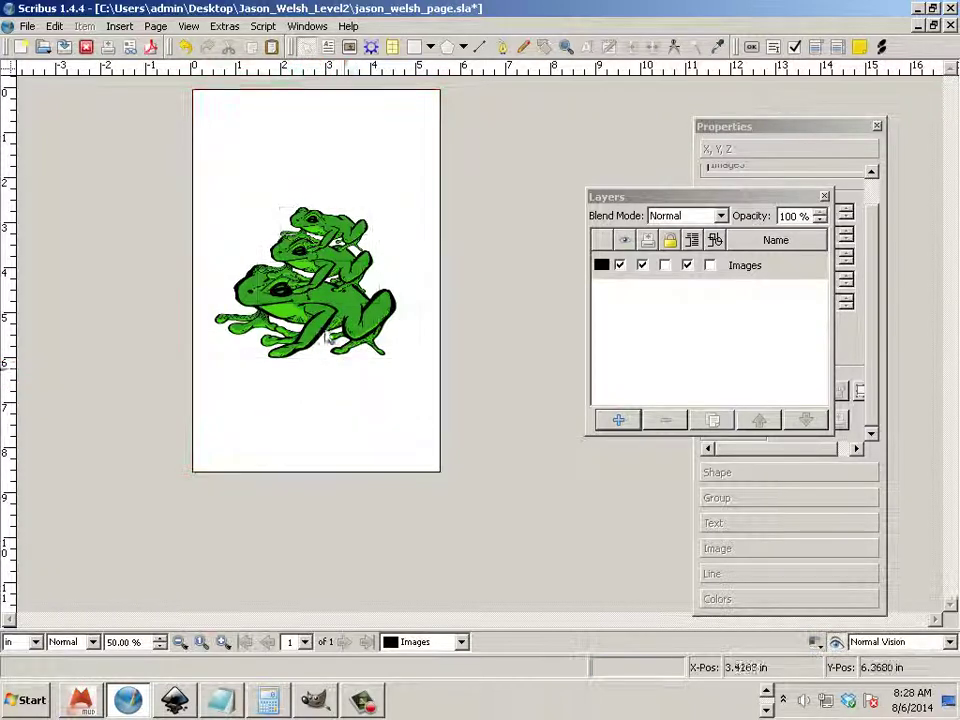
pyautogui.hotkey('ctrl', 'alt', 'p')
pyautogui.click(189, 26)
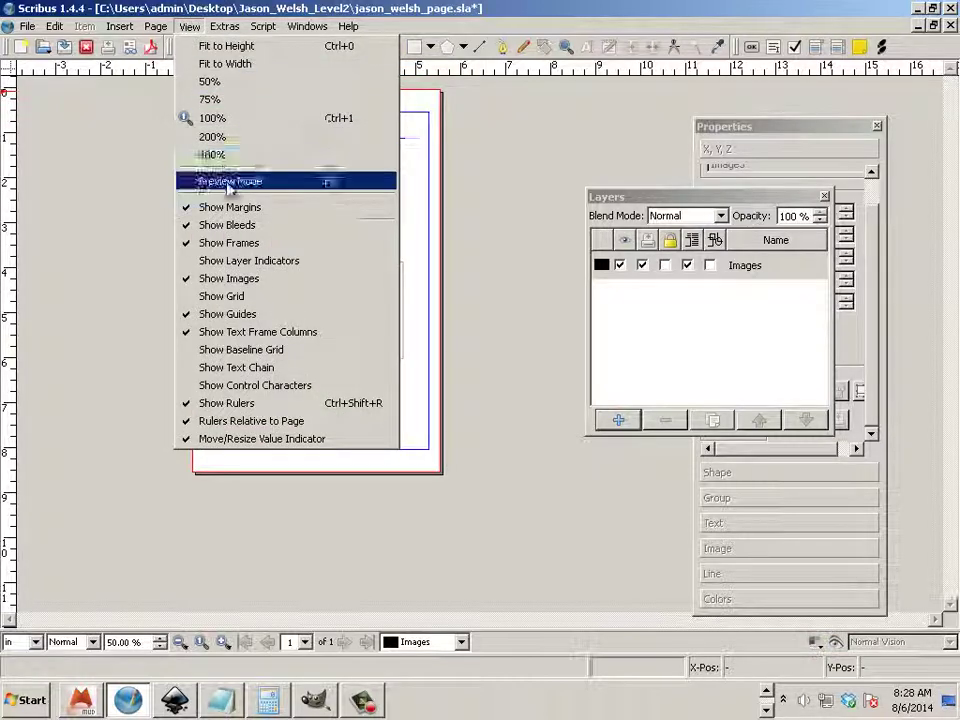
pyautogui.click(257, 183)
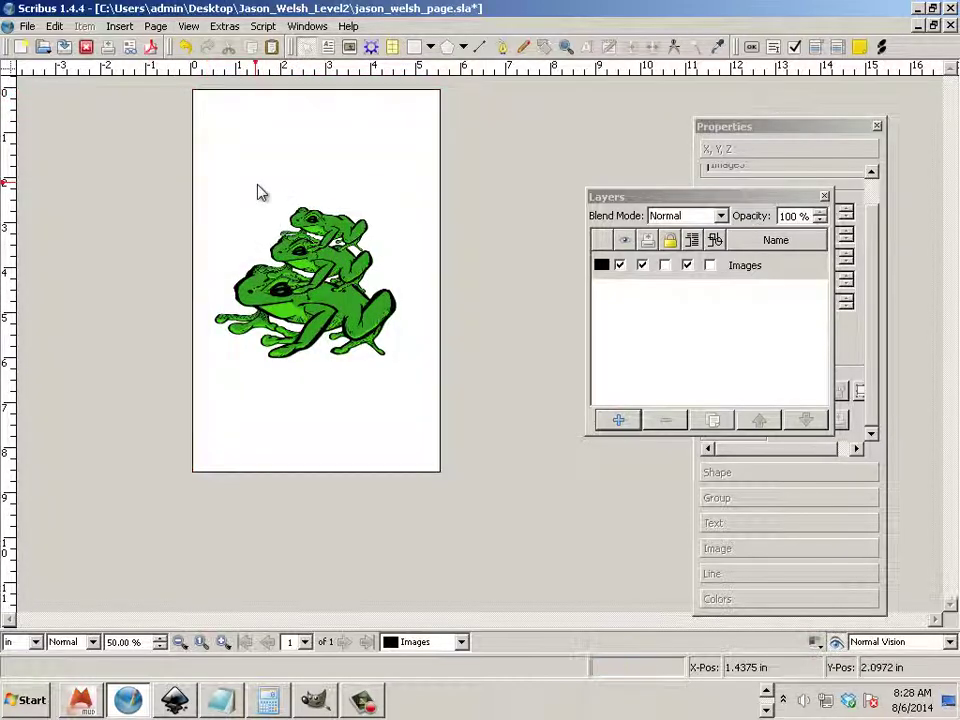
pyautogui.click(157, 27)
pyautogui.moveTo(189, 26)
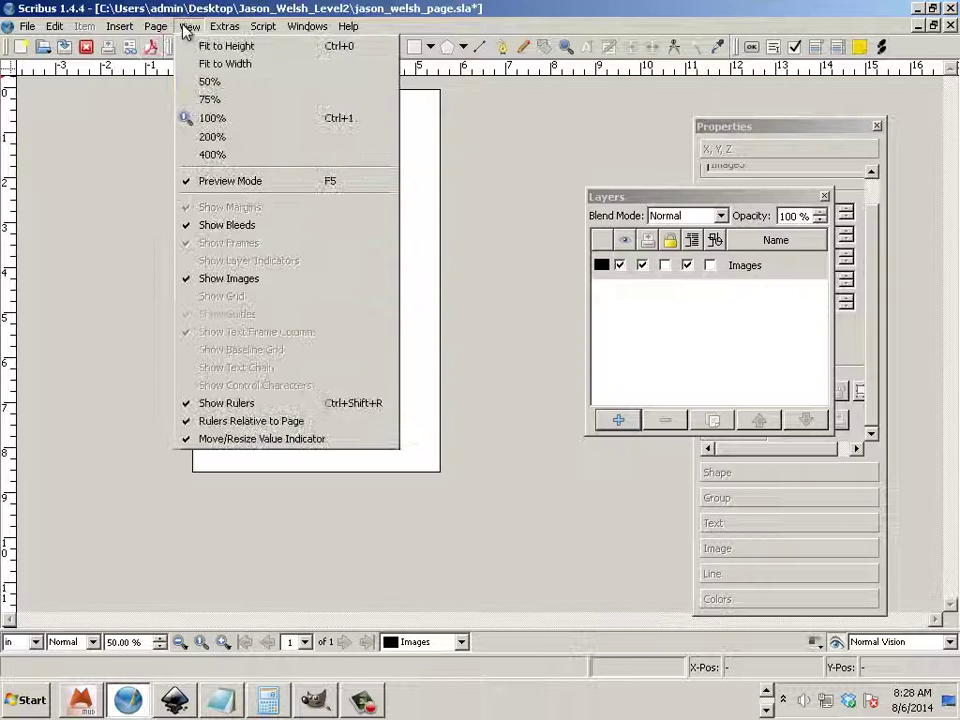
pyautogui.click(204, 182)
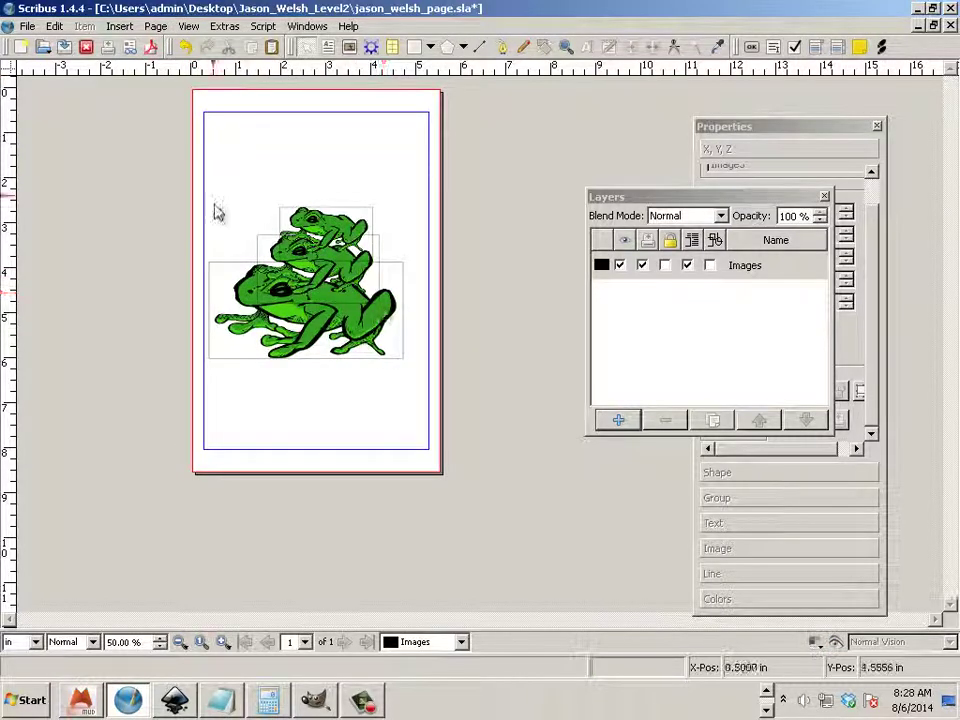
# Step: Draw a rectangle shape enclosing the frog stack
pyautogui.press('s')
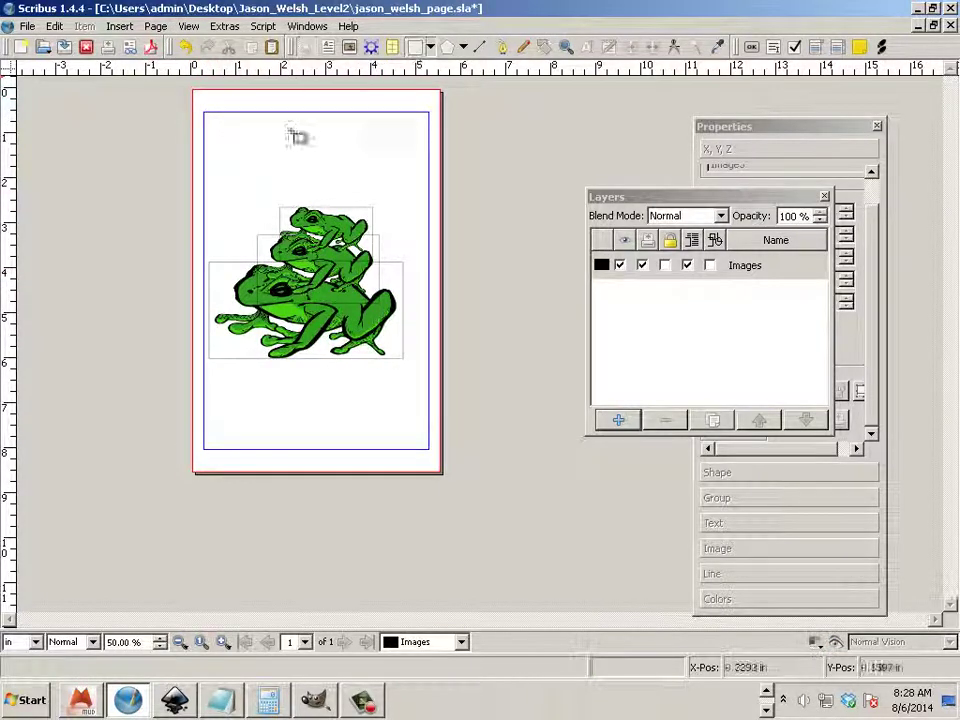
pyautogui.moveTo(207, 190); pyautogui.dragTo(408, 380)
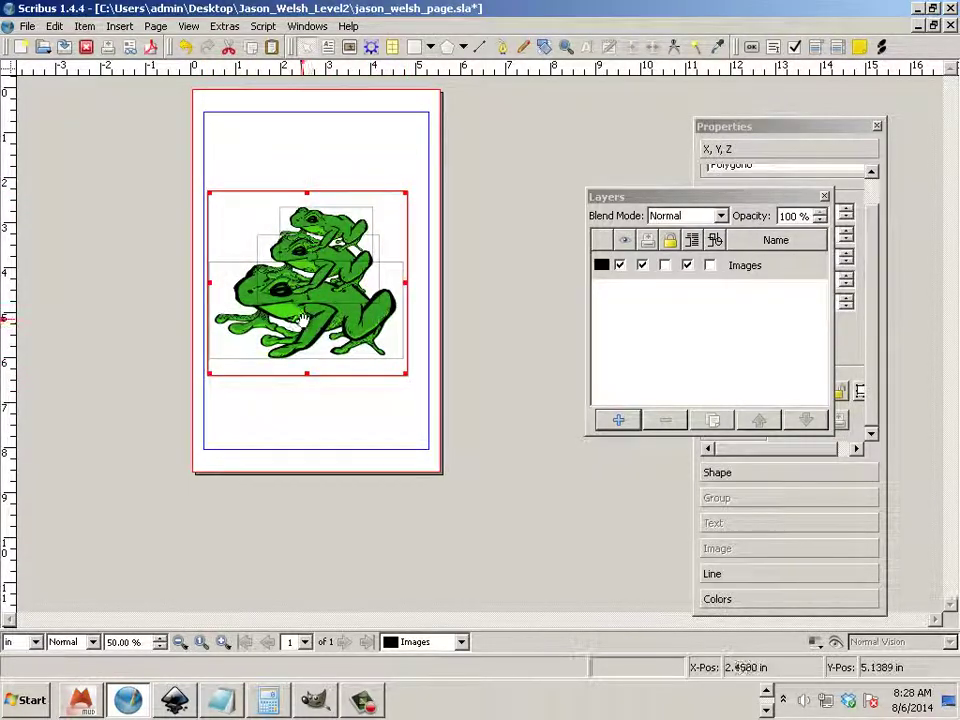
pyautogui.click(748, 128)
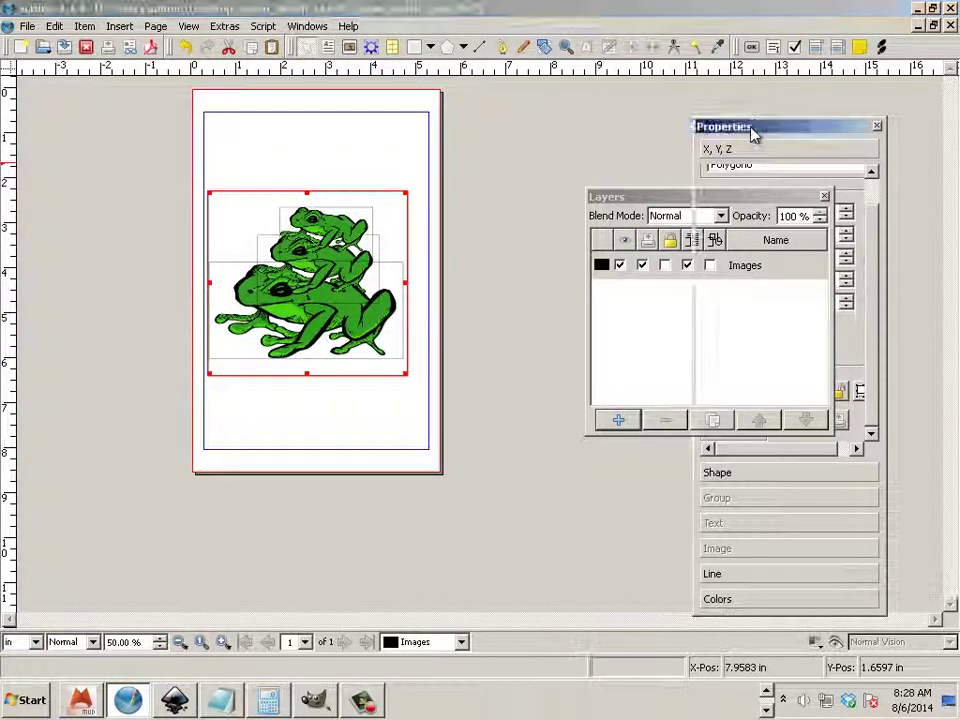
pyautogui.click(768, 578)
# Step: Try a 1.0139 in outline, return it to 0.0139 in and choose a dashed line style
pyautogui.click(869, 385)
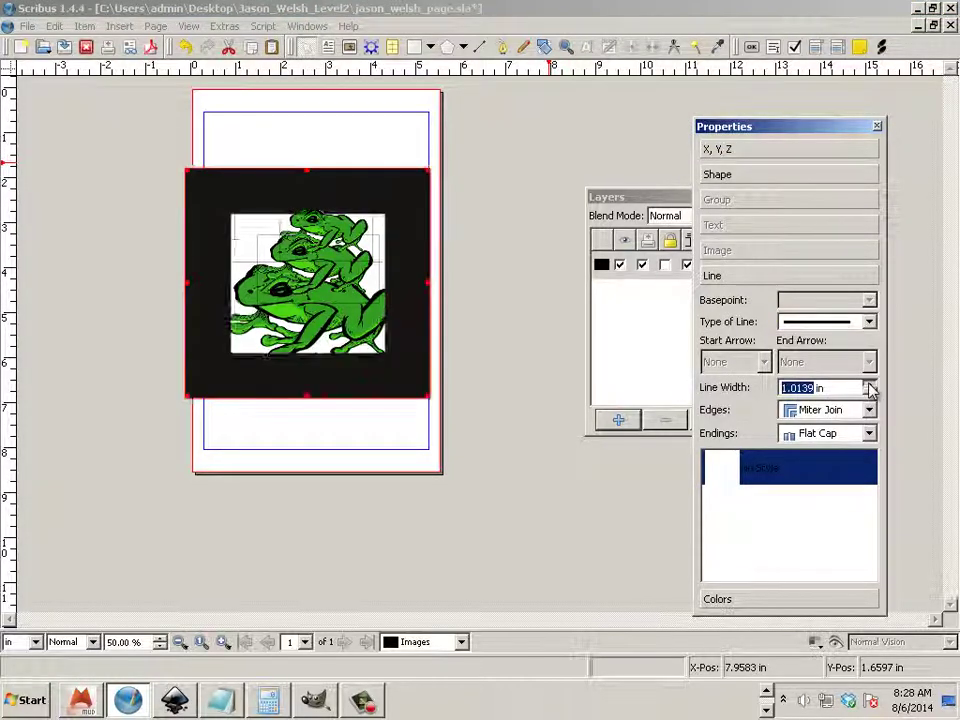
pyautogui.click(869, 385)
pyautogui.click(869, 394)
pyautogui.click(869, 394)
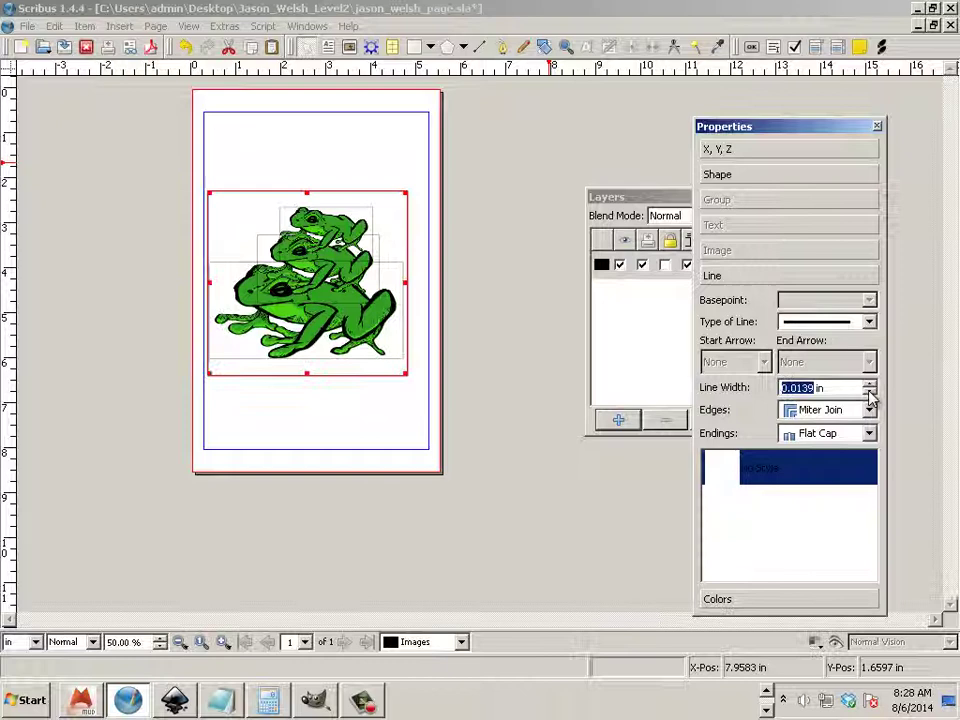
pyautogui.click(868, 322)
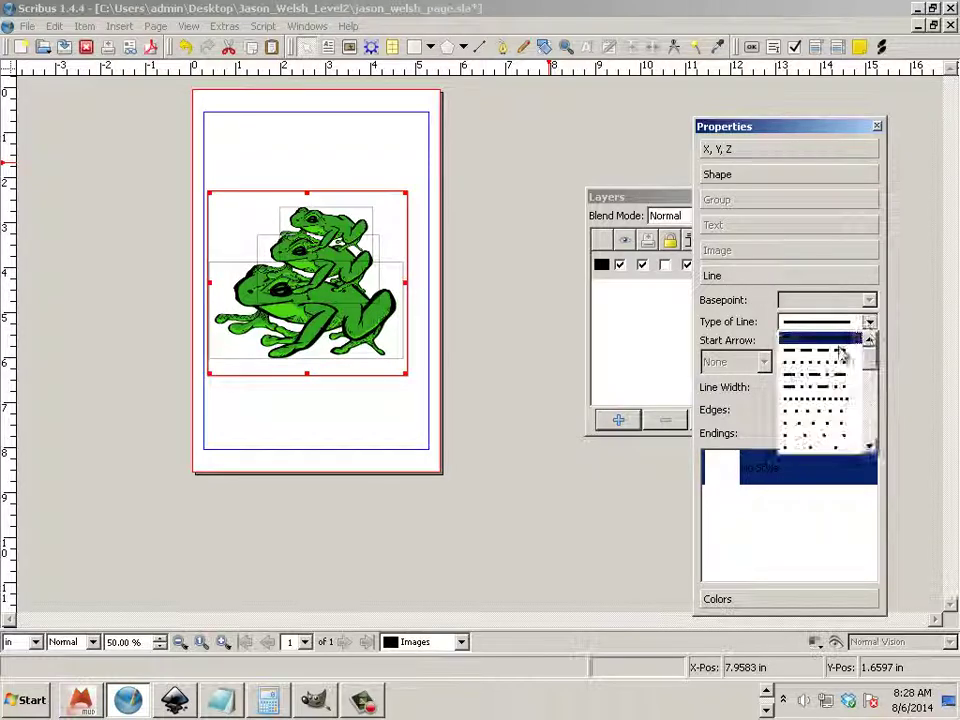
pyautogui.click(840, 356)
pyautogui.click(510, 358)
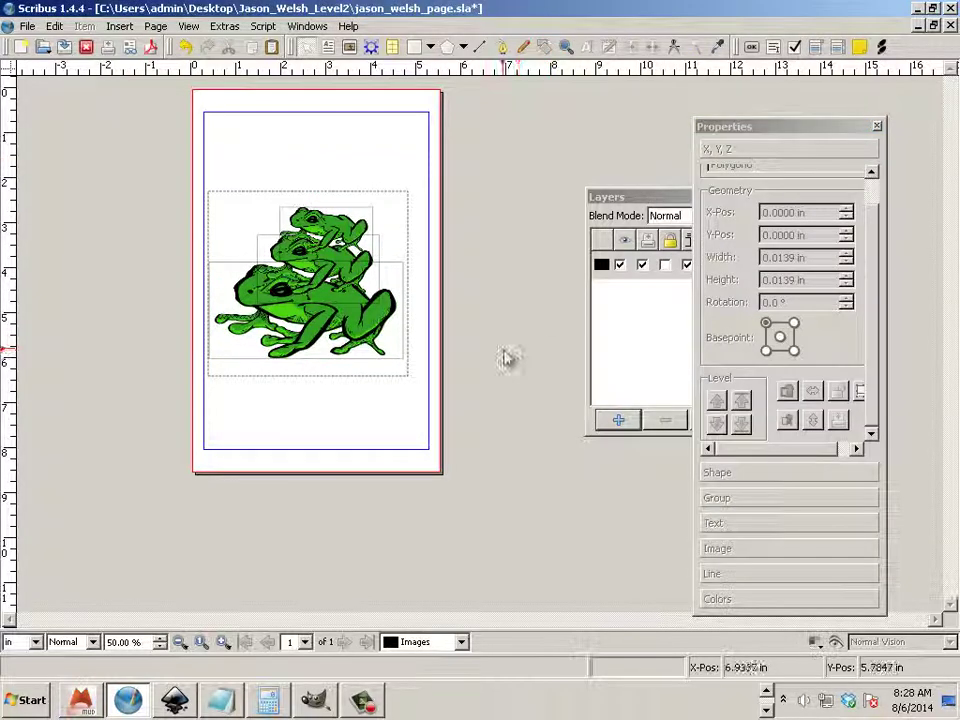
# Step: Preview the page, then hide the margin guides via Show Margins
pyautogui.hotkey('ctrl', 'alt', 'p')
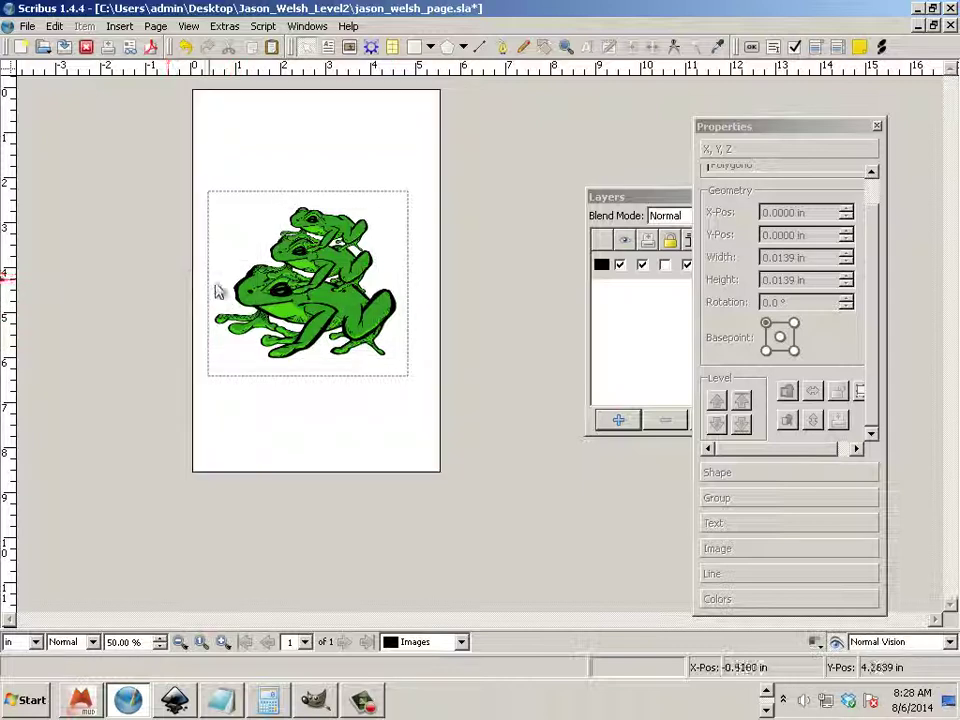
pyautogui.click(156, 26)
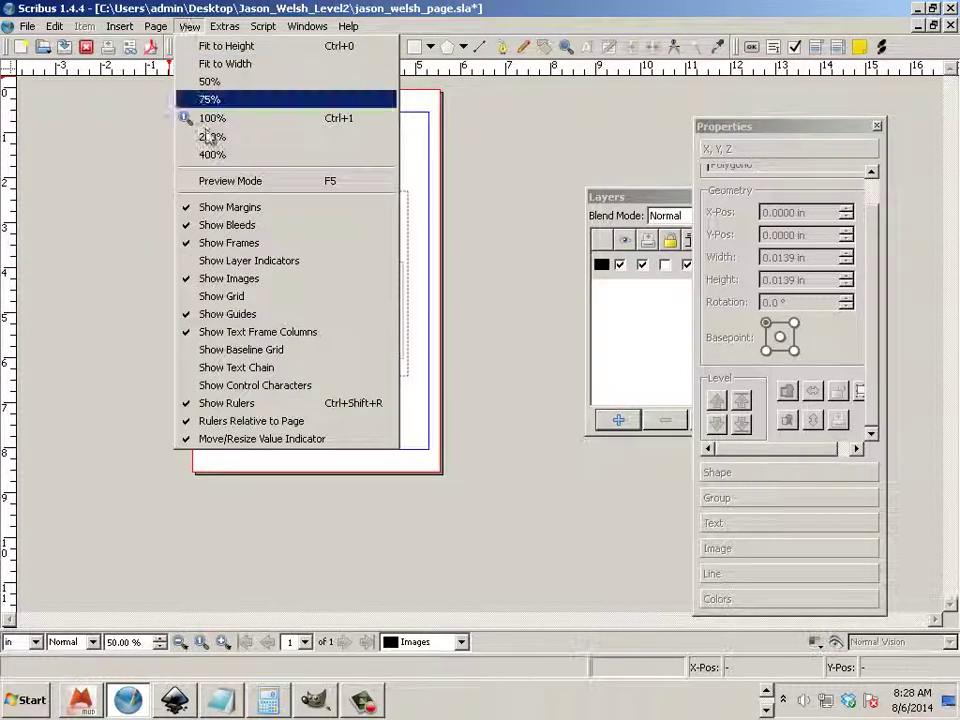
pyautogui.click(210, 206)
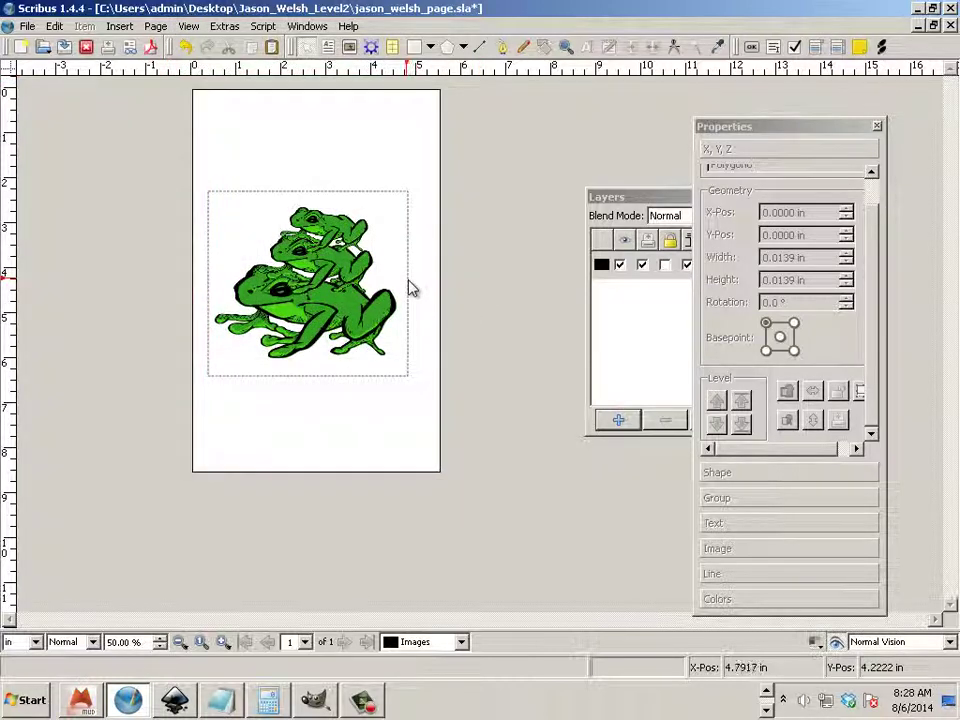
# Step: Nudge the frog-stack rectangle left with arrow keys to X 0.3125 in
pyautogui.click(404, 290)
pyautogui.click(456, 345)
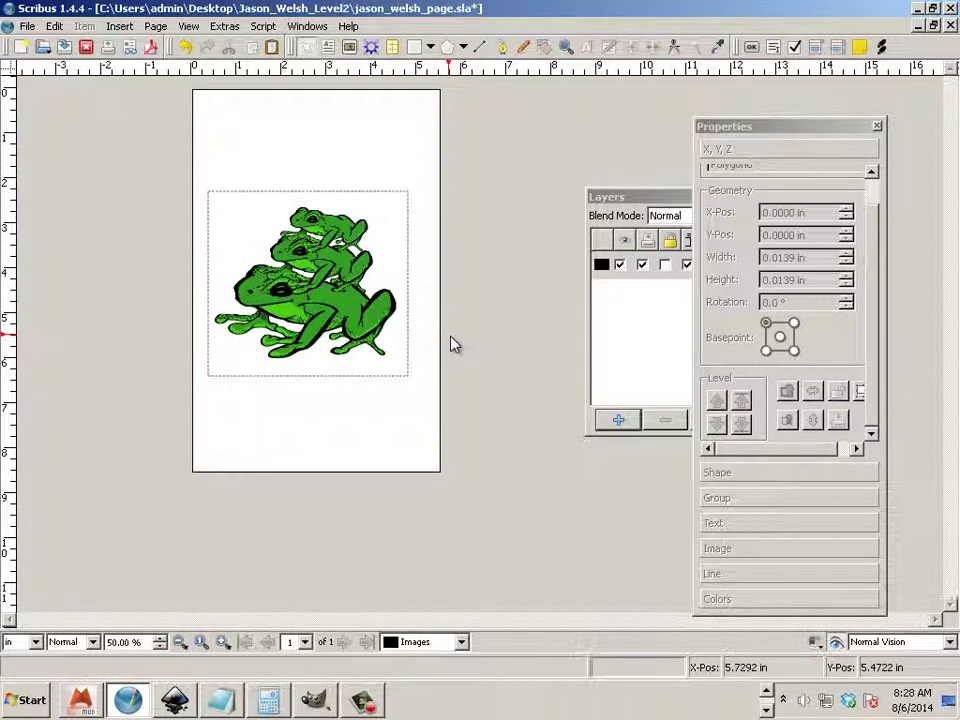
pyautogui.click(405, 352)
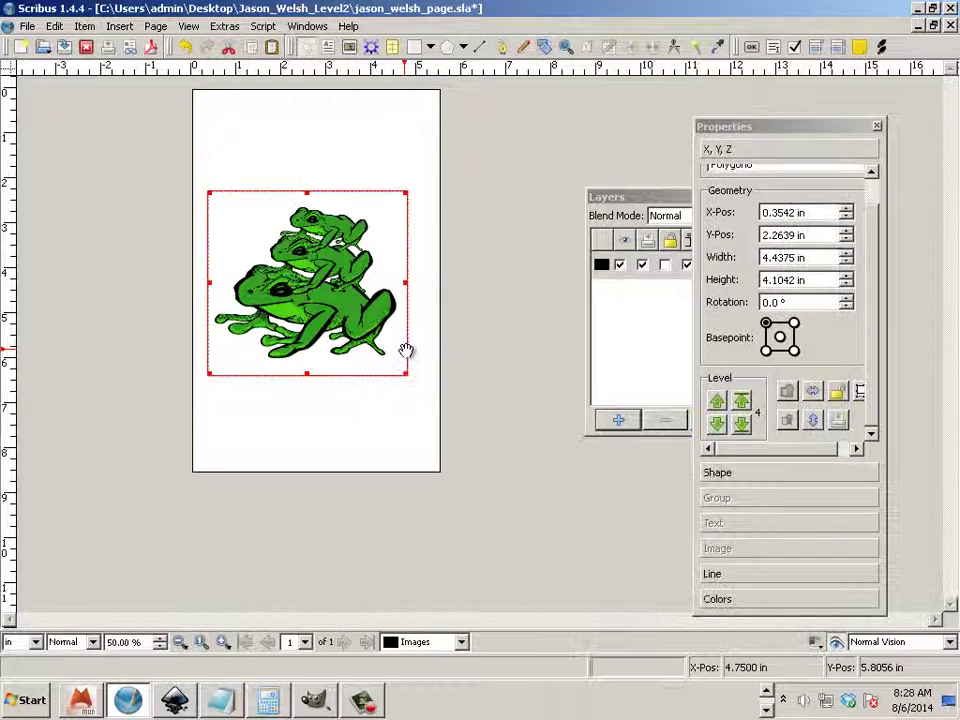
pyautogui.press('Left')
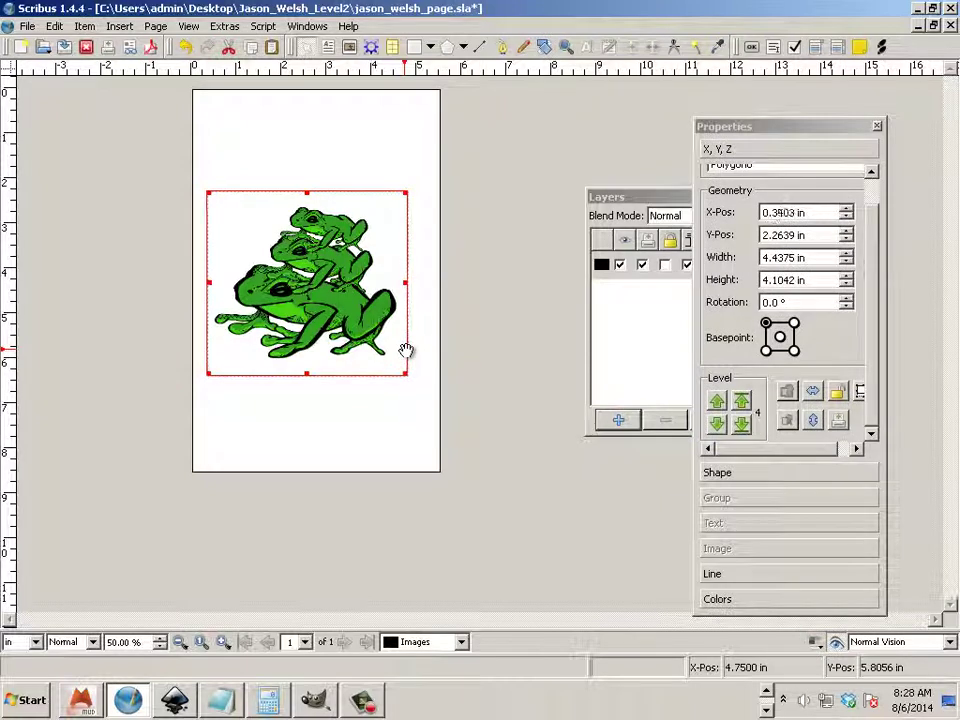
pyautogui.press('Left')
pyautogui.press('Right')
pyautogui.press('Left')
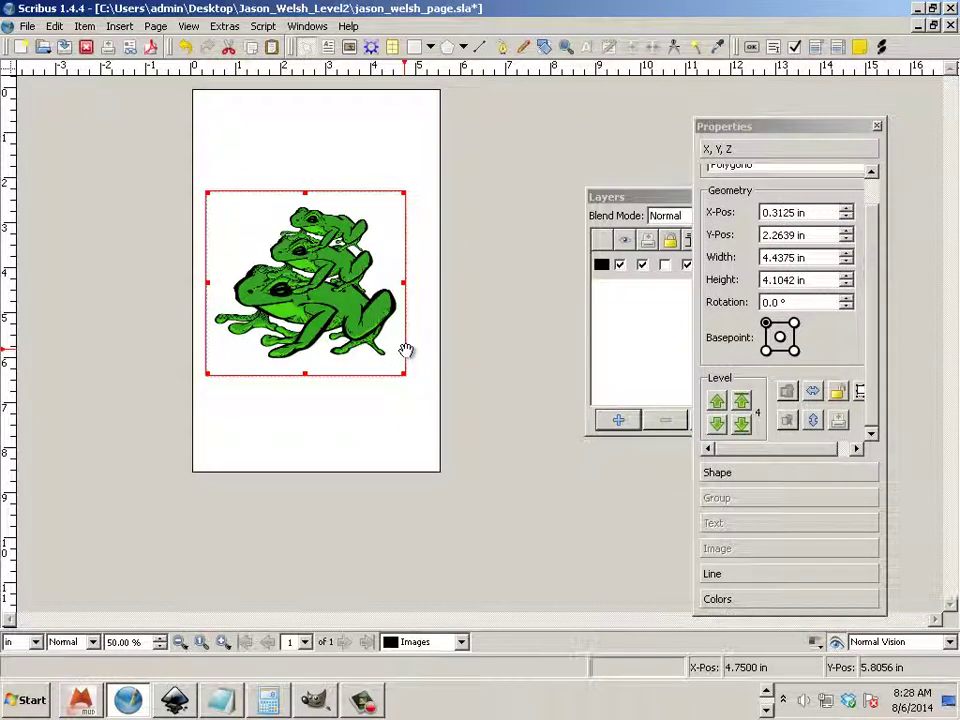
pyautogui.click(444, 368)
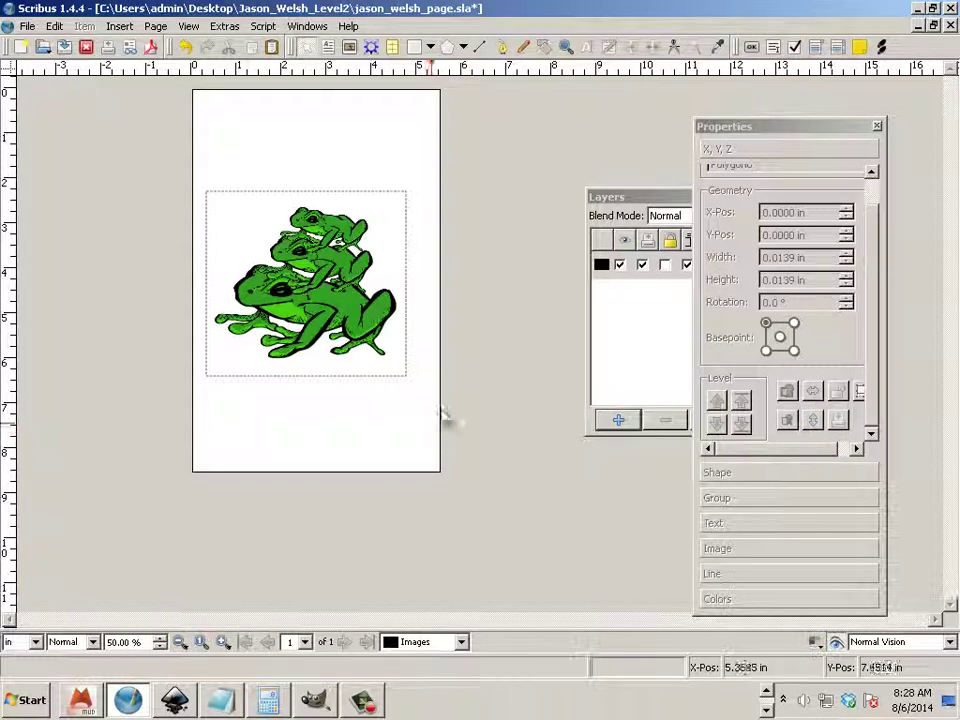
# Step: Add a new layer above Images in the Layers panel
pyautogui.click(401, 374)
pyautogui.click(598, 346)
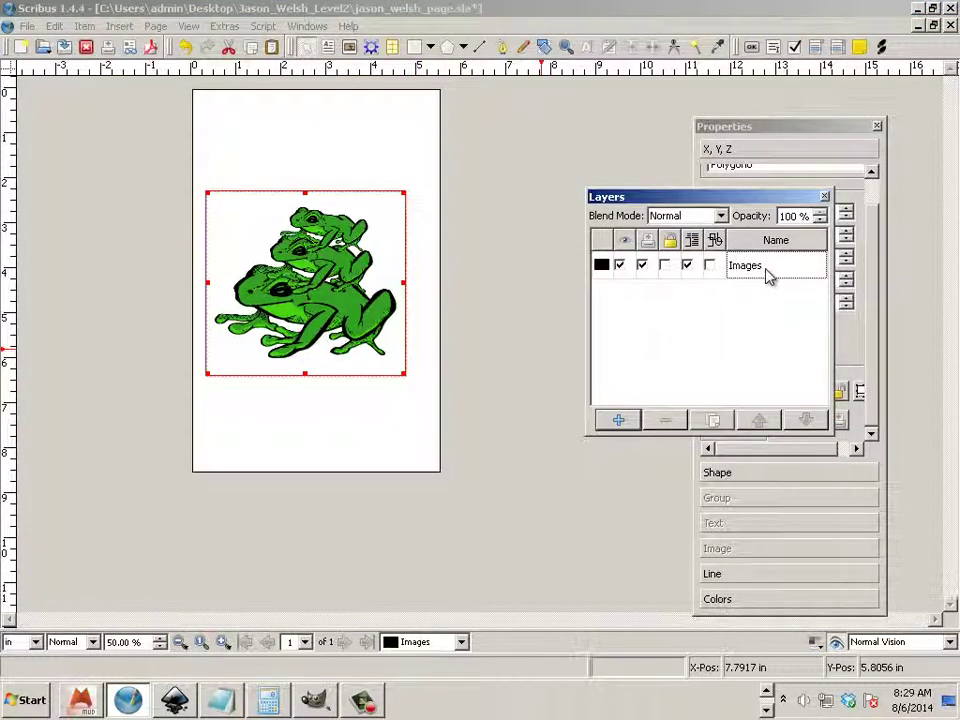
pyautogui.click(620, 421)
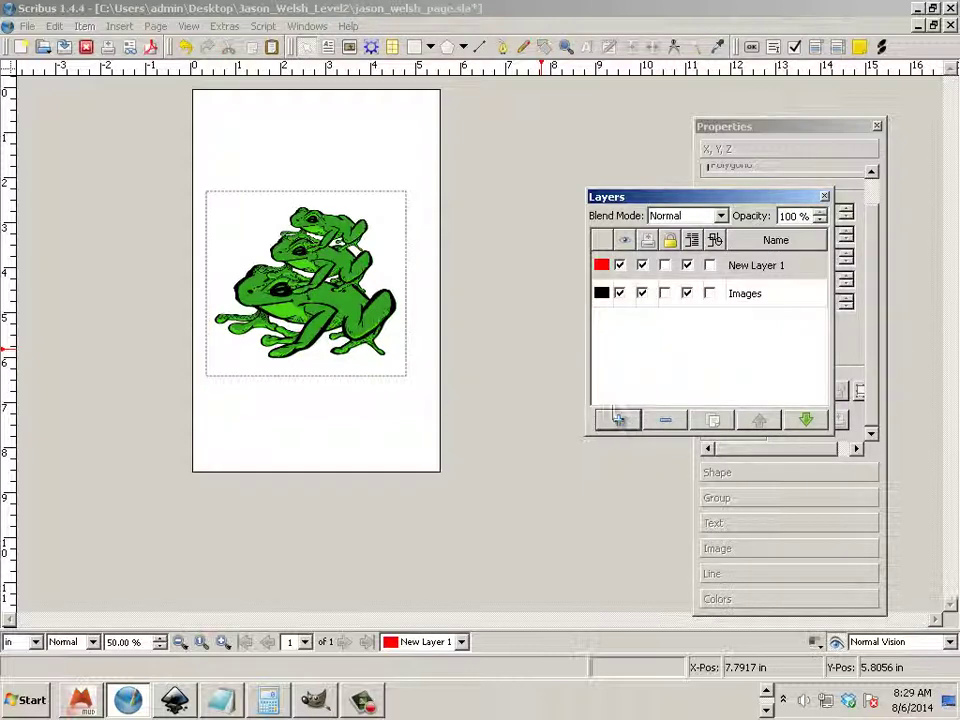
# Step: Cut the frog-stack rectangle from the Images layer and paste it onto New Layer 1
pyautogui.click(735, 295)
pyautogui.click(404, 248)
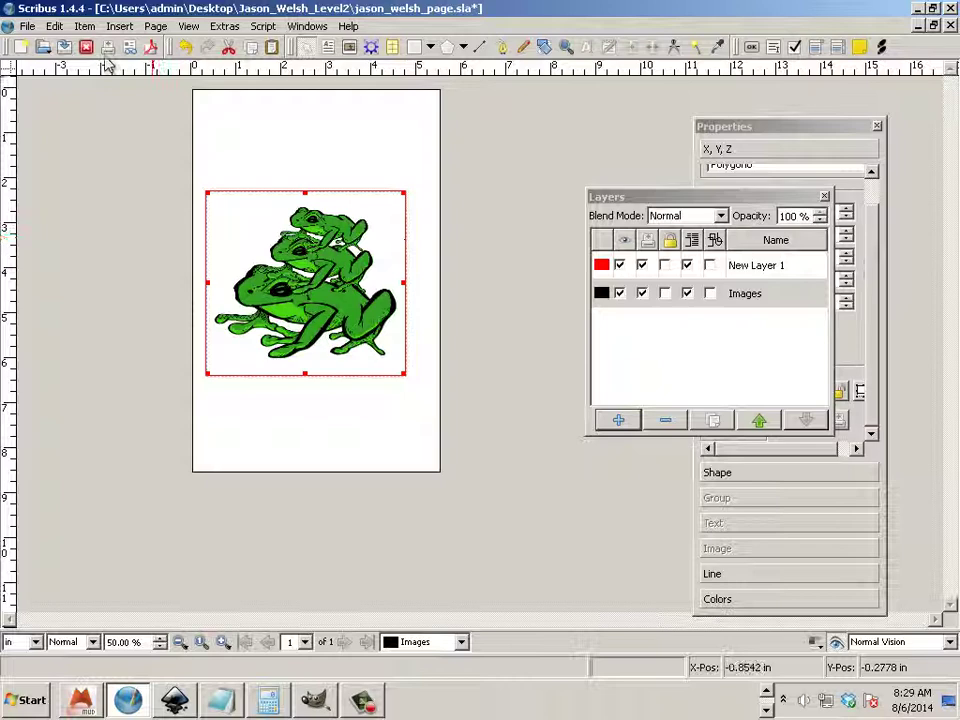
pyautogui.click(52, 26)
pyautogui.click(78, 111)
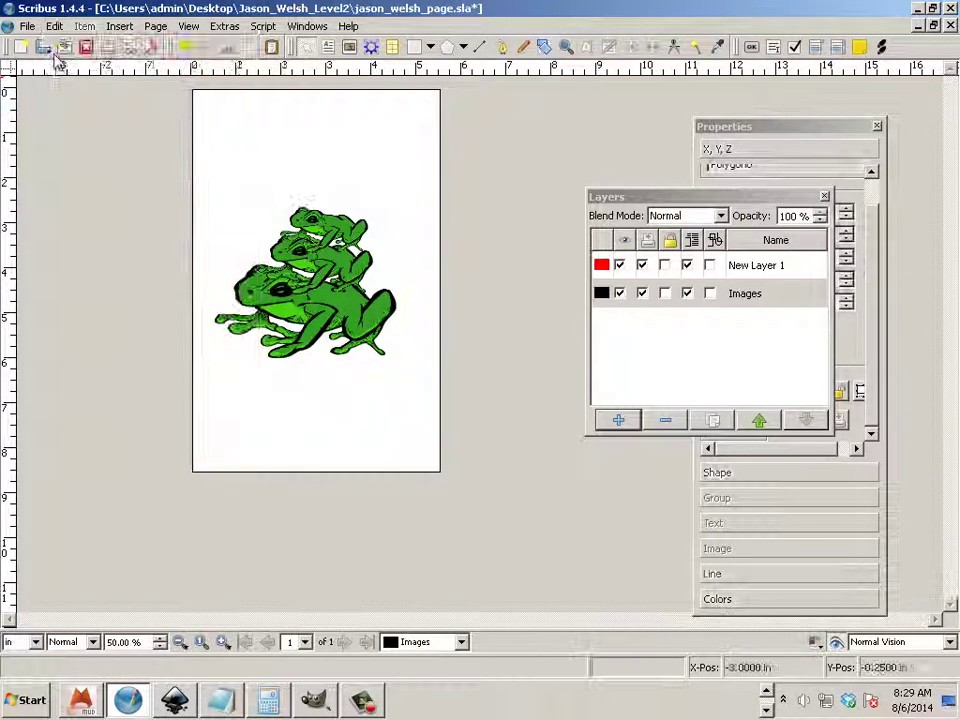
pyautogui.click(52, 26)
pyautogui.click(78, 151)
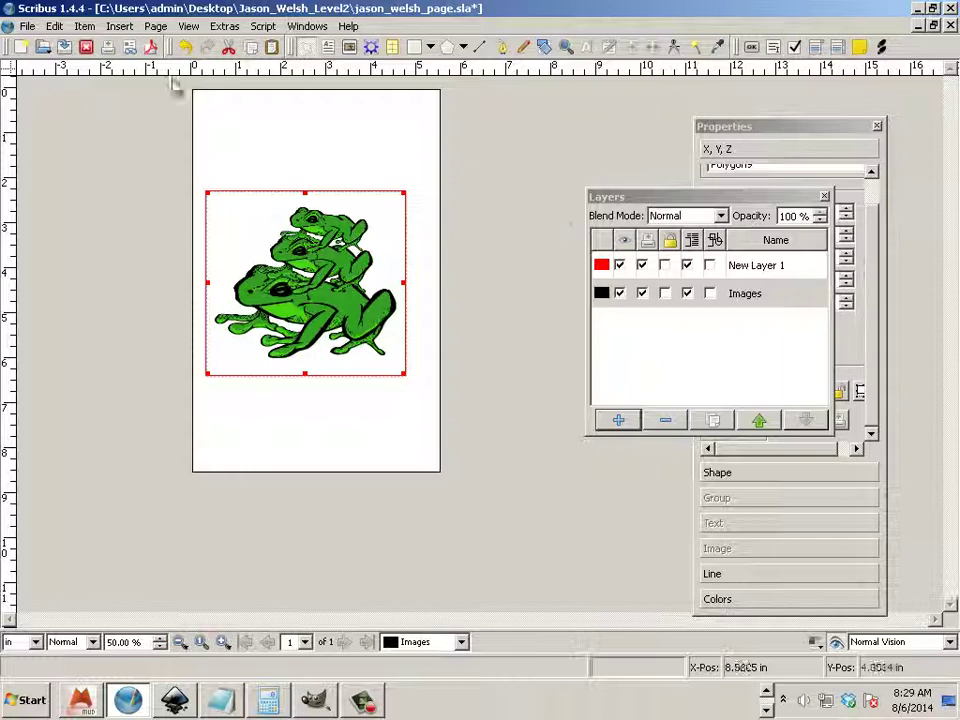
pyautogui.click(54, 26)
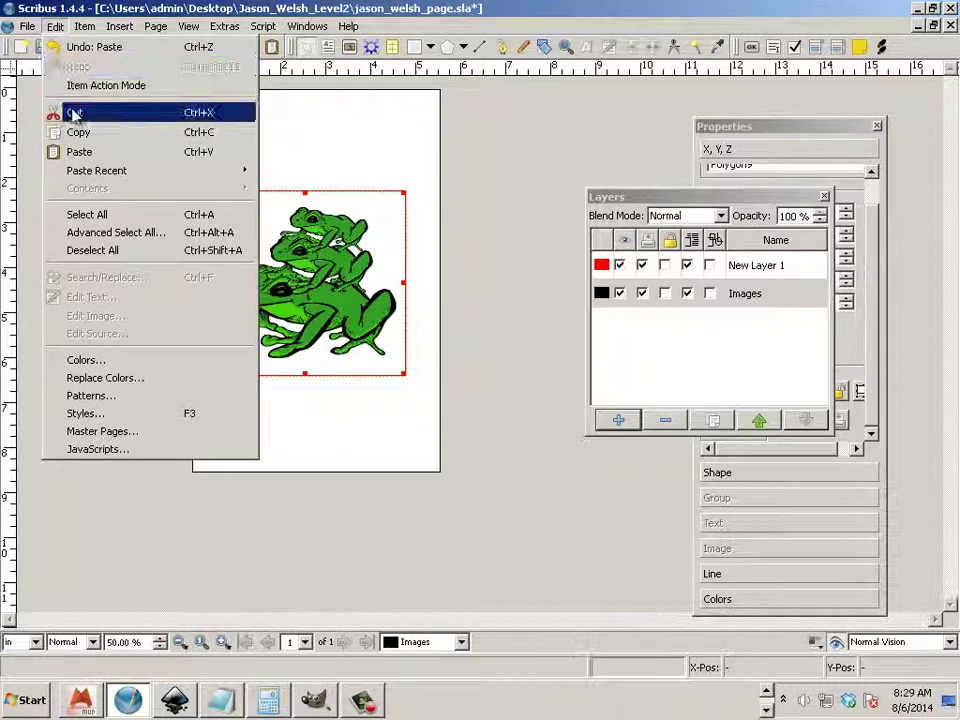
pyautogui.click(76, 113)
pyautogui.click(738, 265)
pyautogui.click(55, 26)
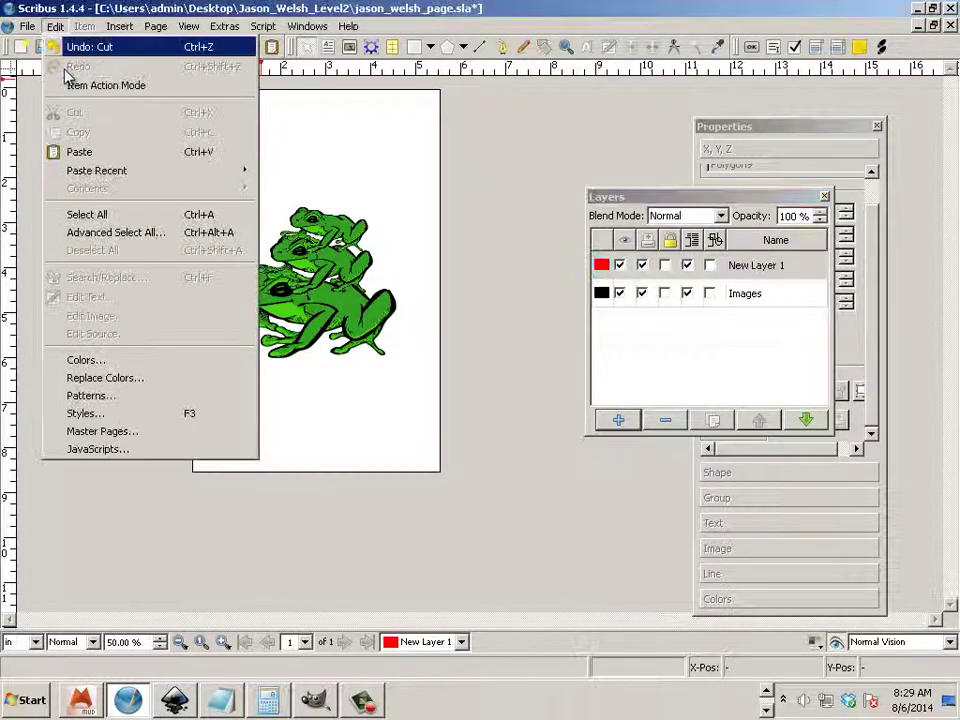
pyautogui.click(78, 152)
pyautogui.doubleClick(767, 266)
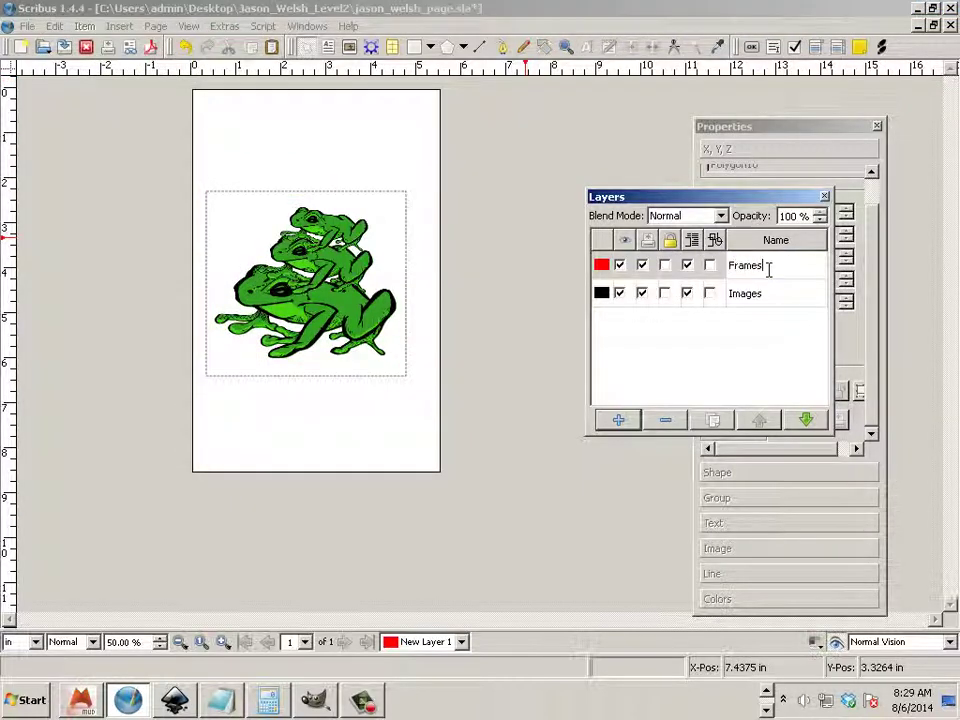
# Step: Confirm the layer name Frames and toggle Frames and Images visibility to check their contents
pyautogui.press('Return')
pyautogui.click(619, 266)
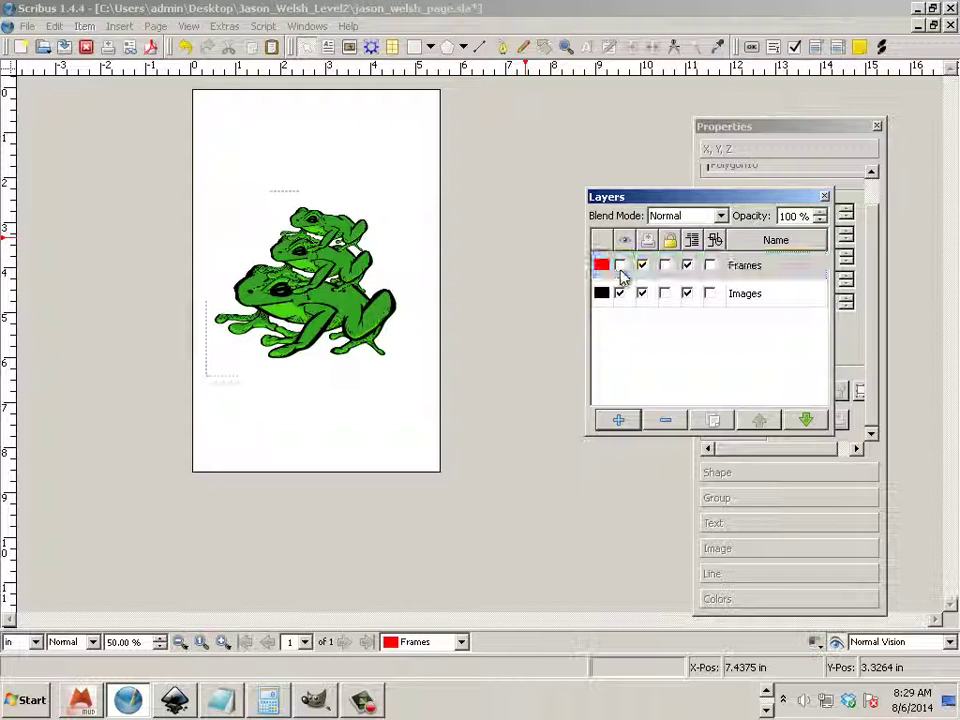
pyautogui.click(619, 266)
pyautogui.click(619, 293)
pyautogui.click(619, 293)
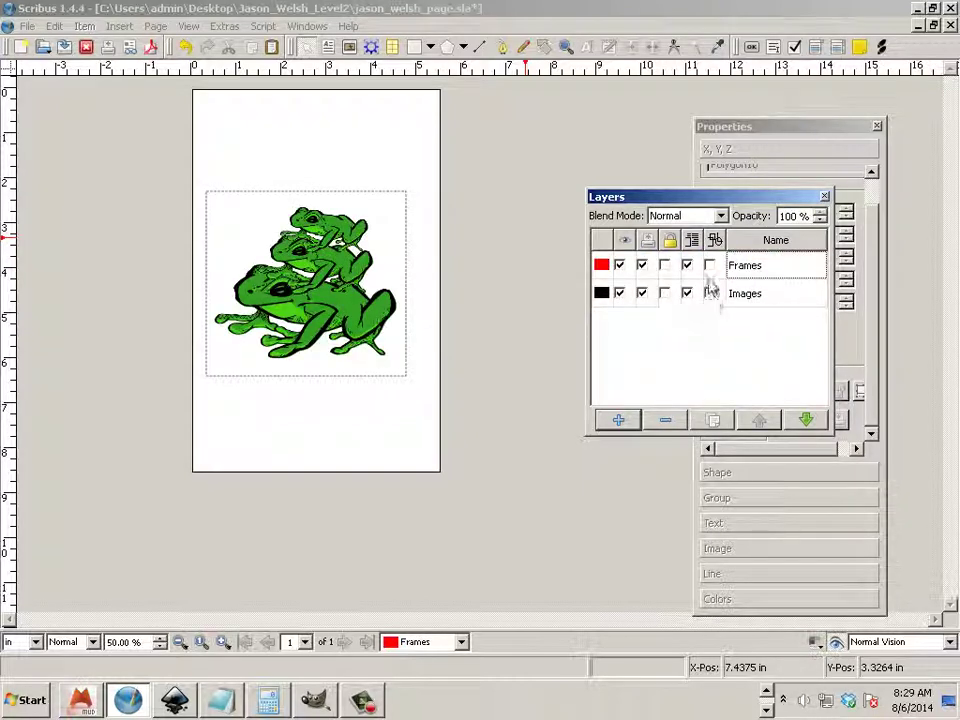
pyautogui.moveTo(664, 197); pyautogui.dragTo(539, 177)
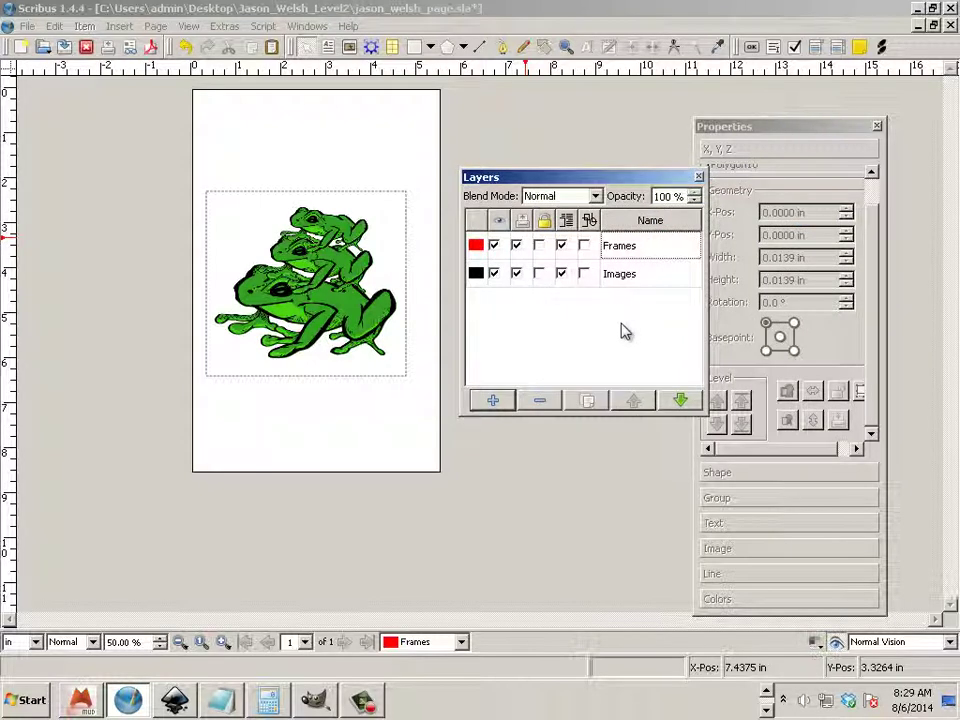